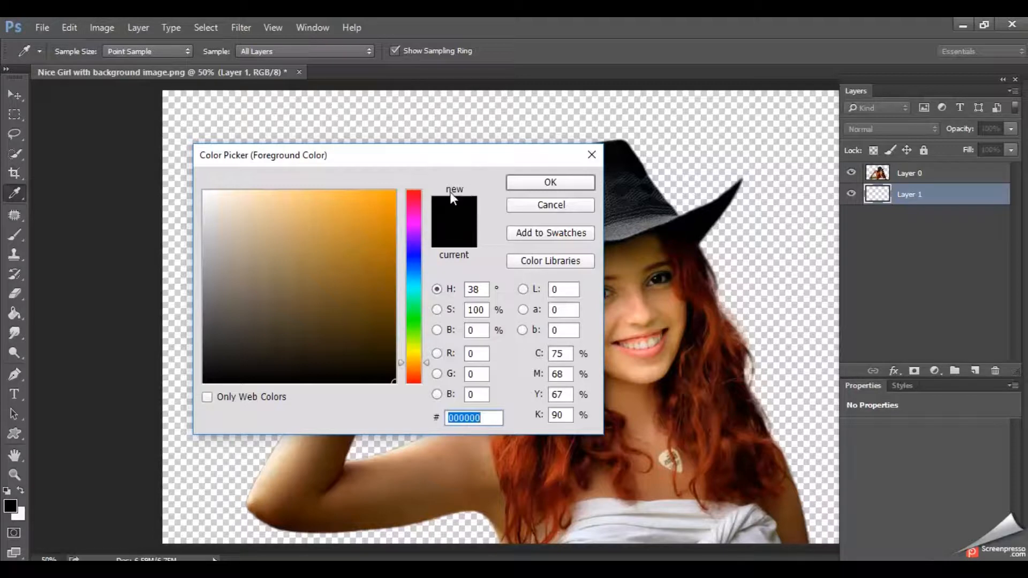
- Pick a dark brown foreground colour and fill Layer 1 with it using the Paint Bucket
left_click_drag(381, 287, 340, 320)
left_click(550, 182)
left_click(14, 313)
left_click(292, 275)
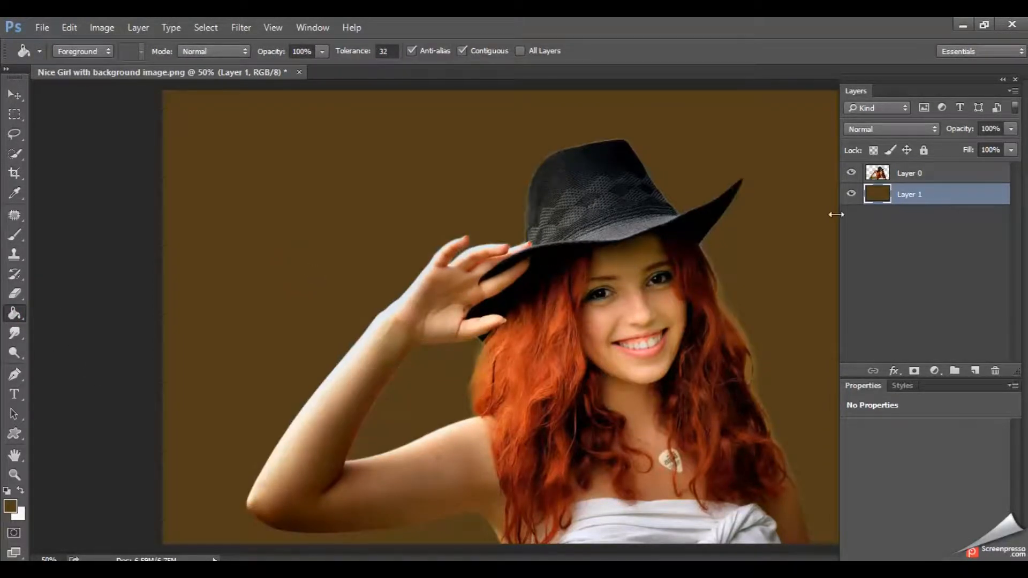
- Add a new empty layer above Layer 0 and activate the Brush tool
left_click(951, 177)
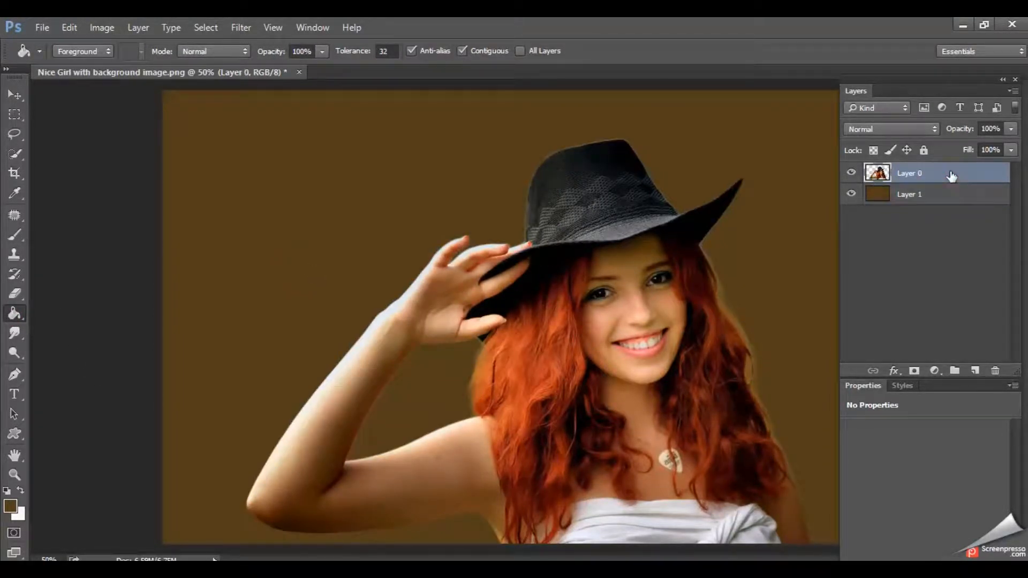
left_click(974, 371)
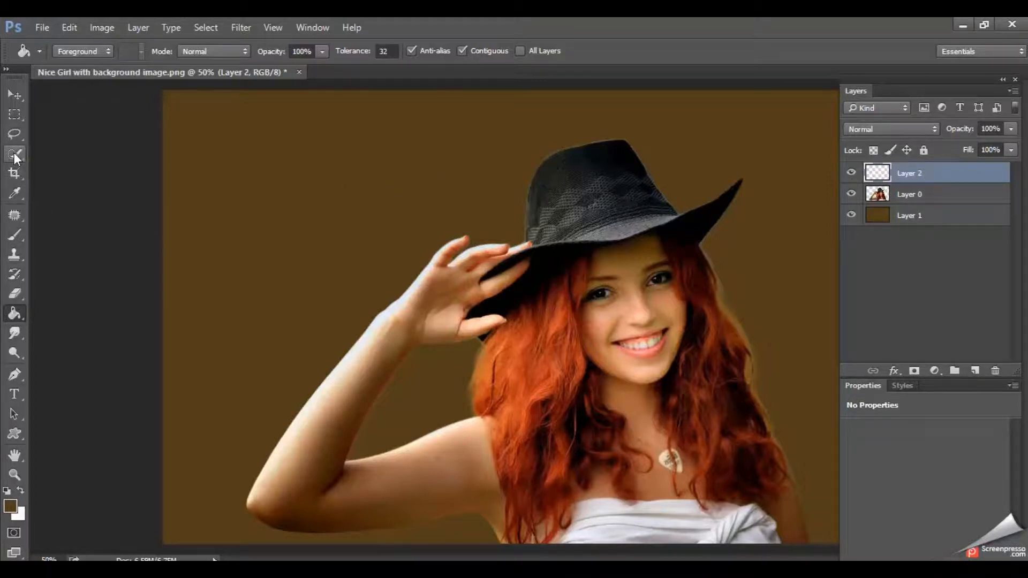
left_click(15, 194)
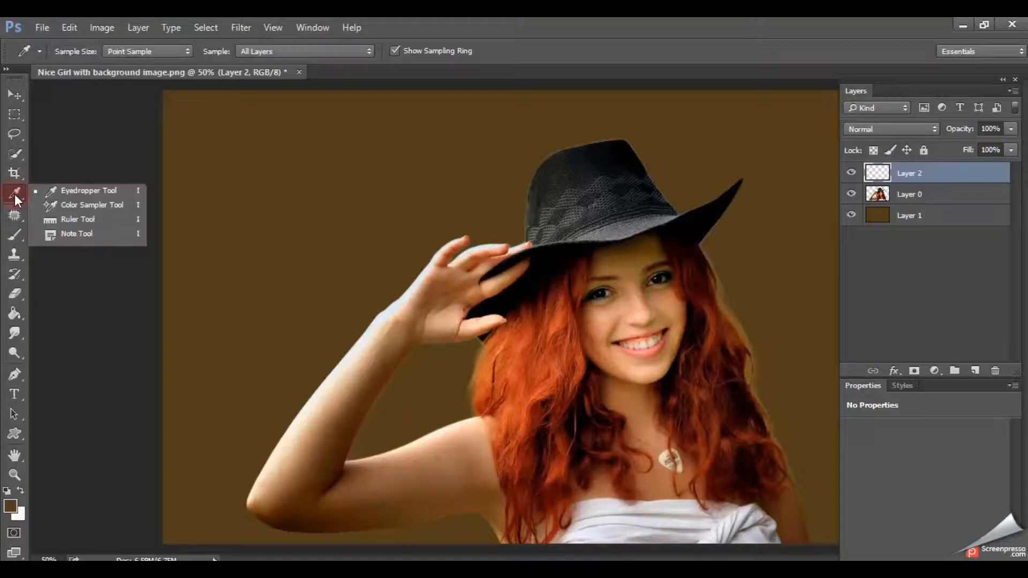
left_click(18, 237)
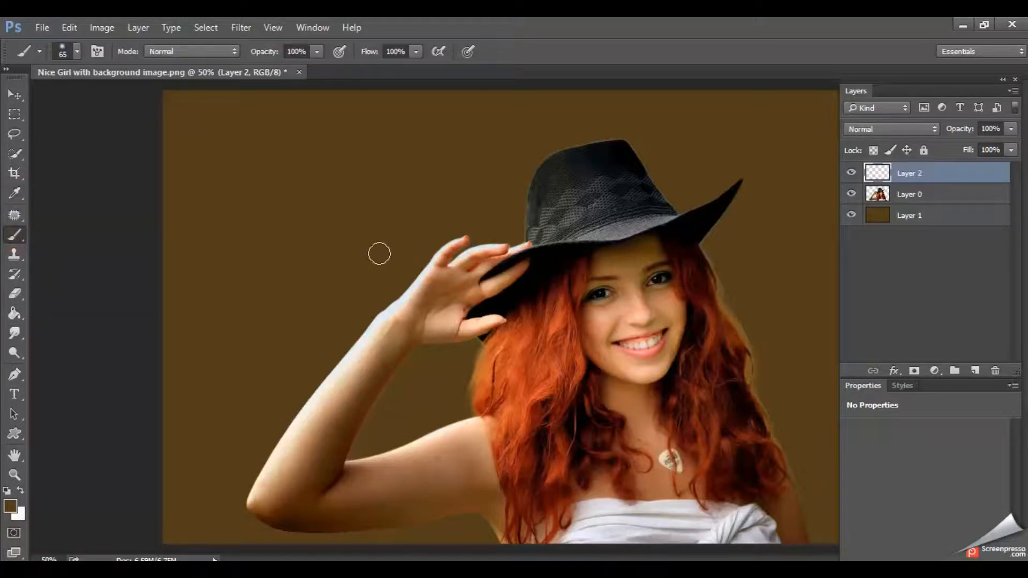
- Choose a 2500 px dripping splatter tip in the brush settings and disable its Spacing
left_click(97, 51)
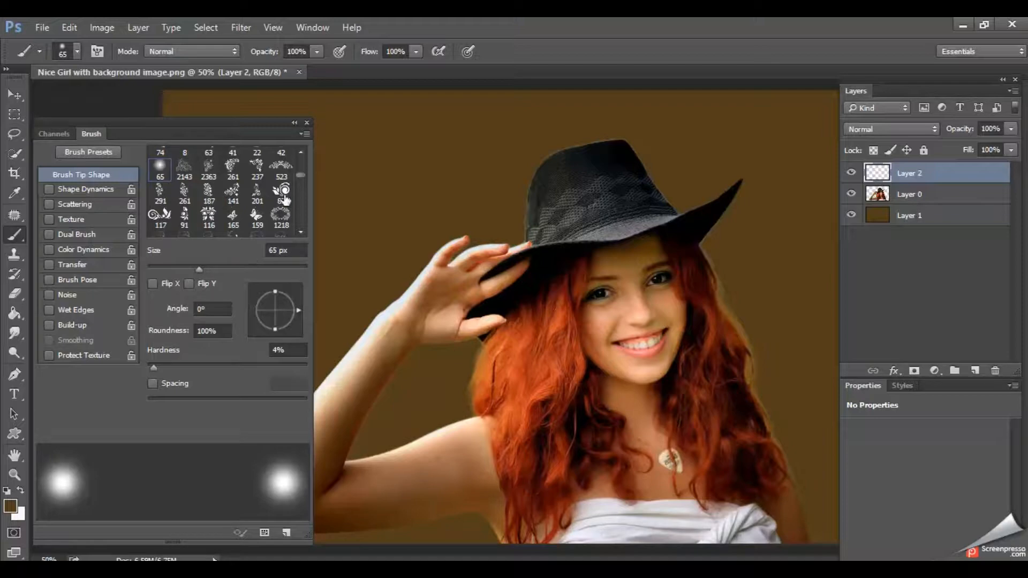
left_click_drag(300, 176, 300, 186)
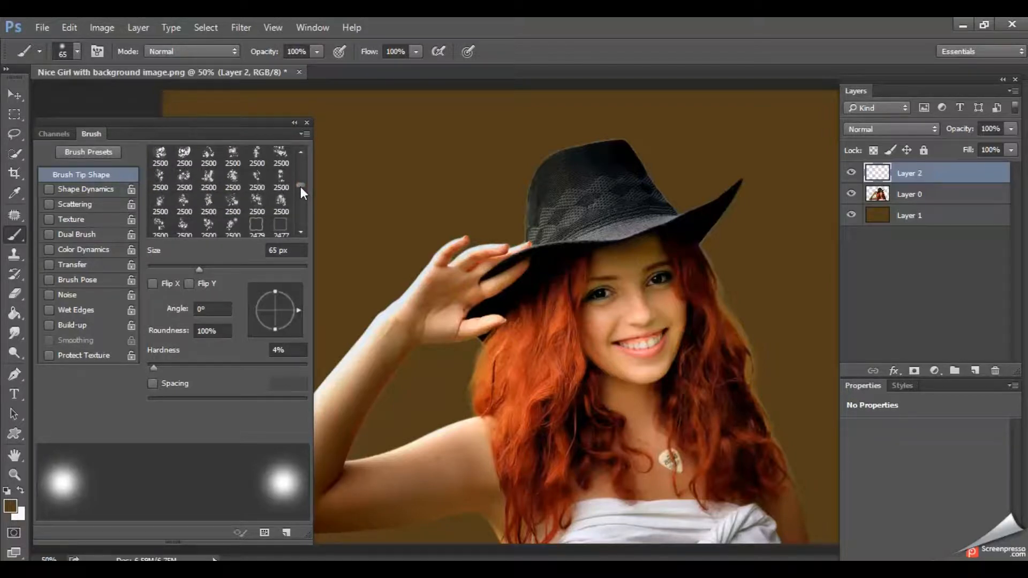
left_click(185, 180)
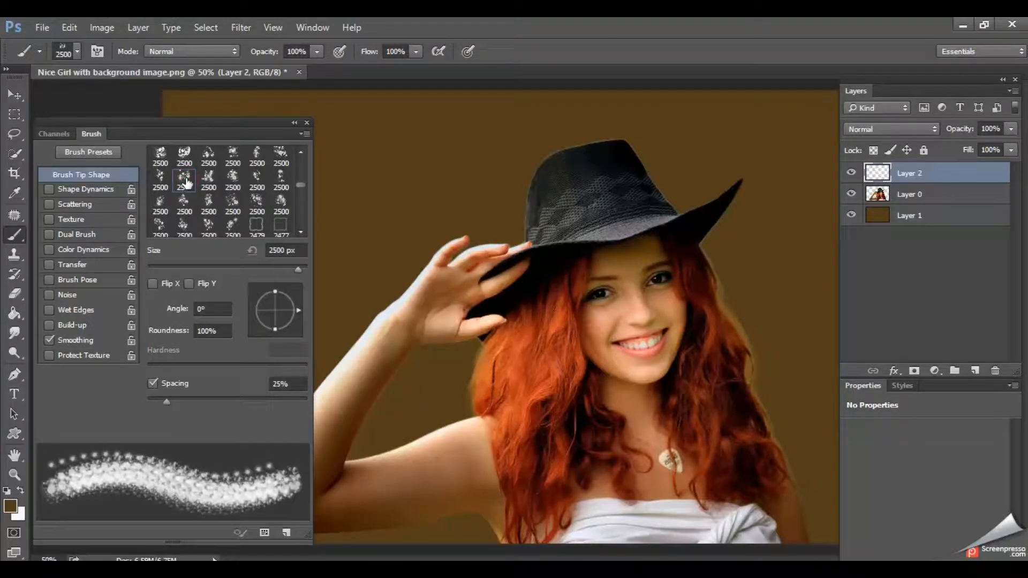
left_click(159, 380)
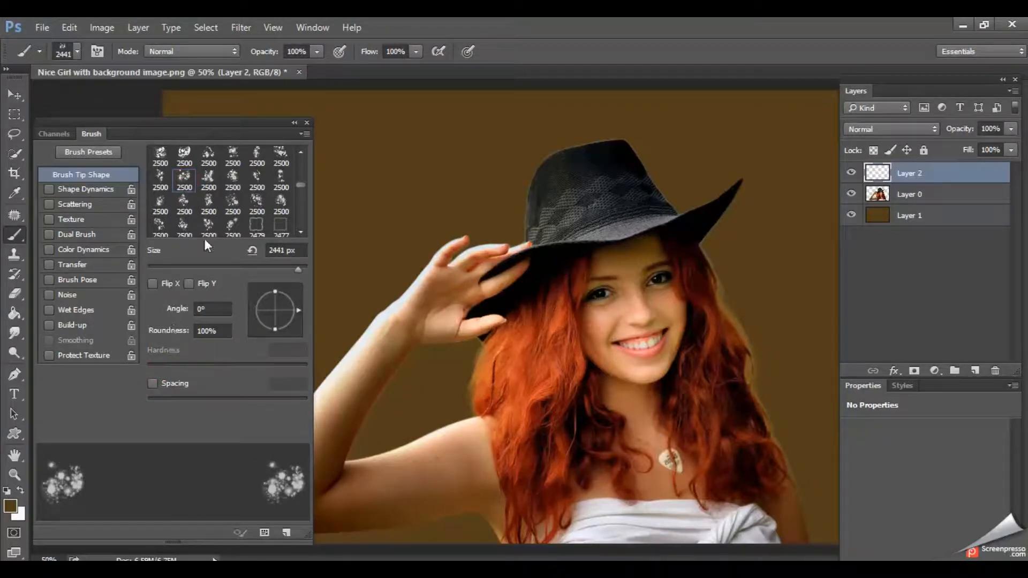
left_click(255, 184)
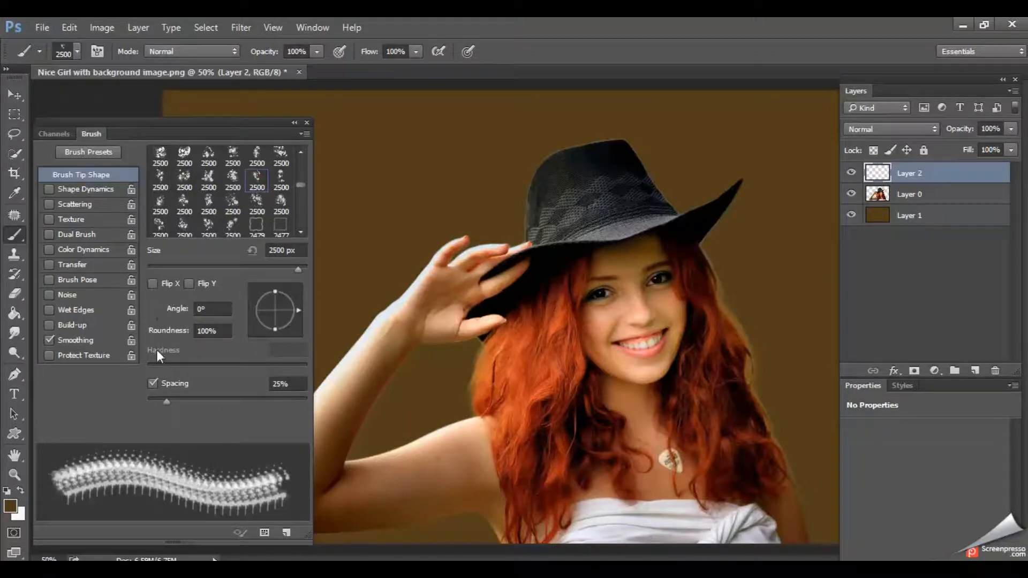
left_click(153, 383)
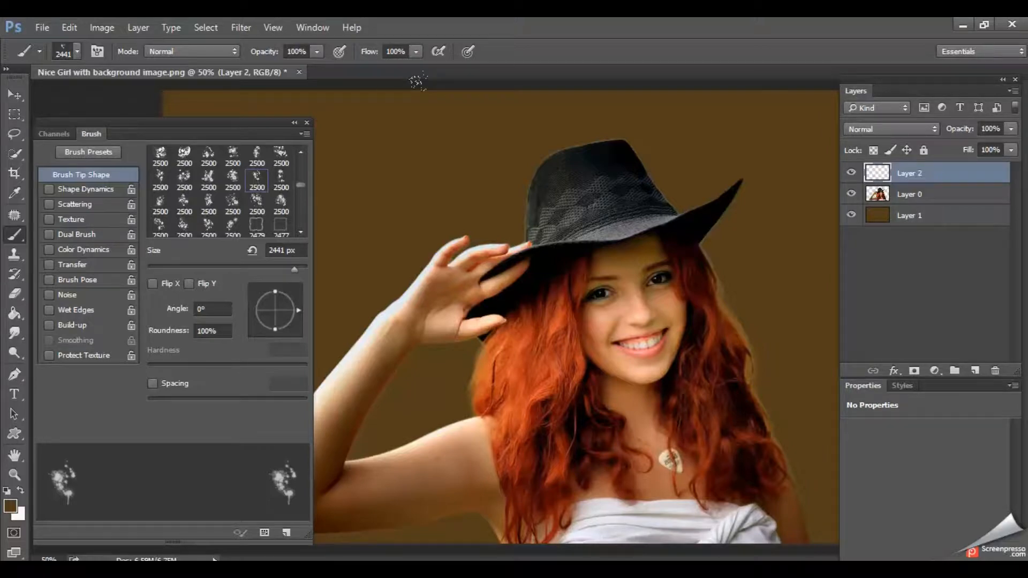
- Reduce the brush size to 1000 px and stamp brown splatters over the woman's face, hat, hair and chest on Layer 2
key("bracketleft")
key("bracketleft")
left_click(619, 327)
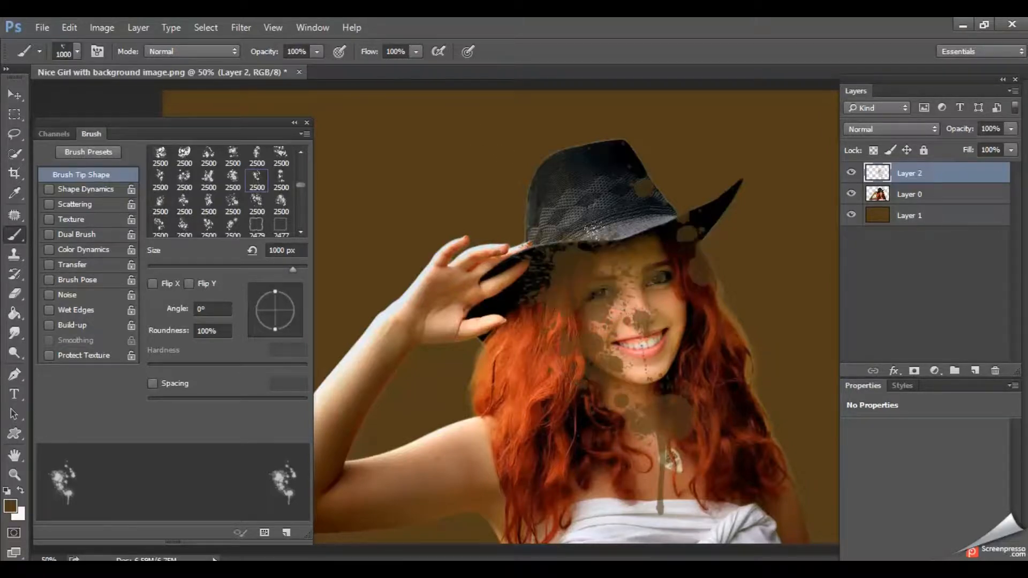
left_click(585, 187)
left_click(458, 157)
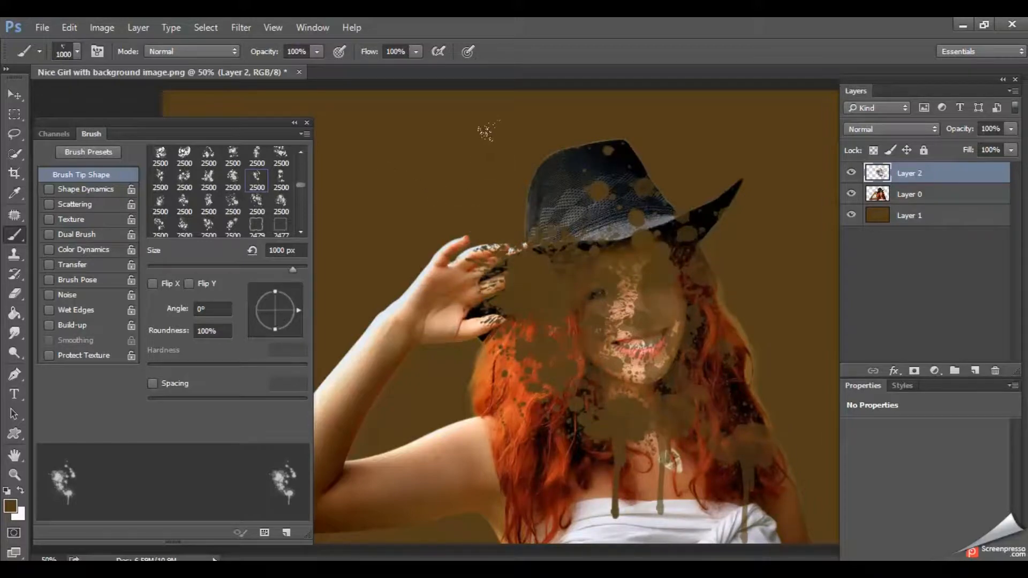
left_click(613, 263)
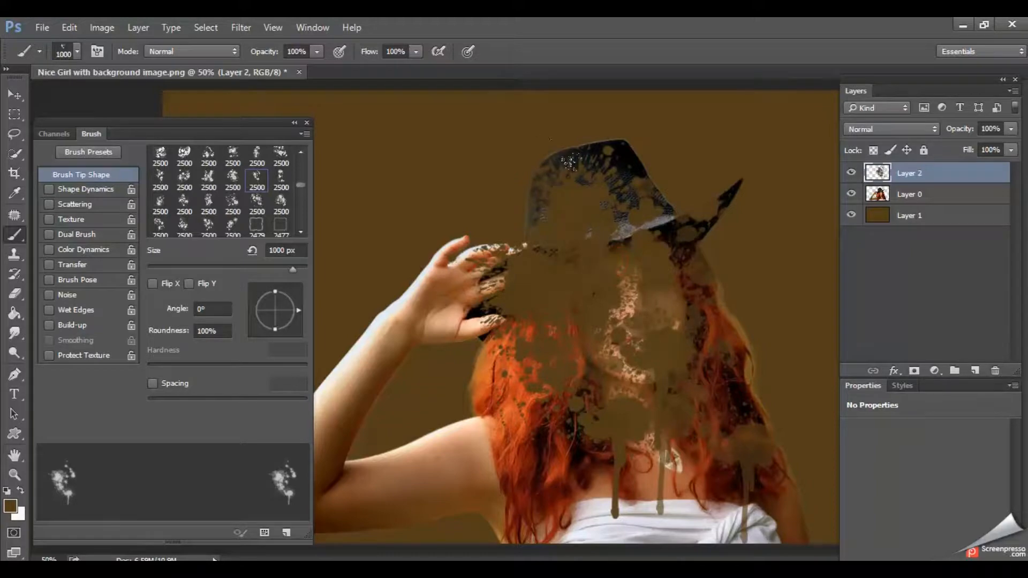
left_click(691, 303)
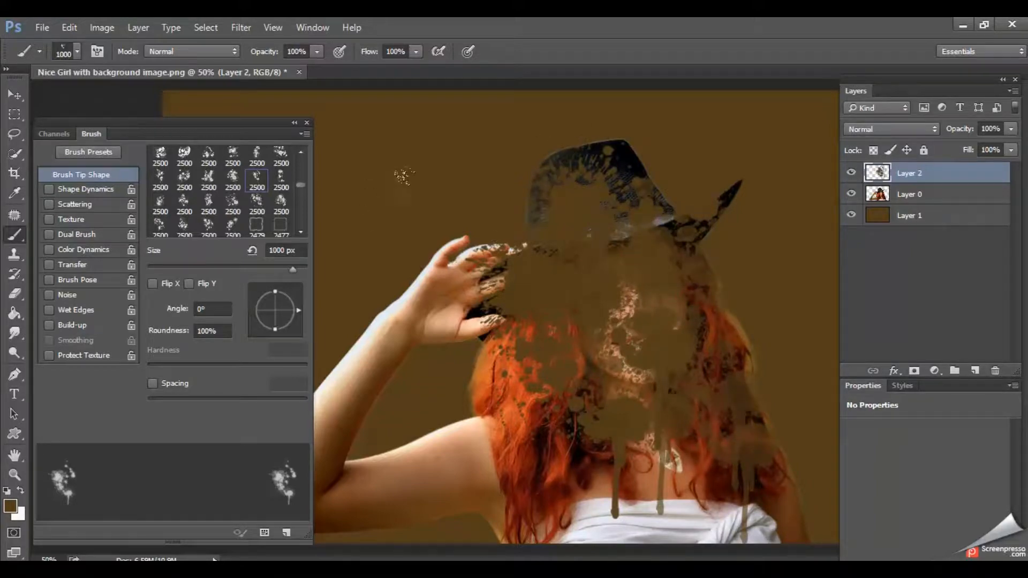
left_click(562, 353, "alt")
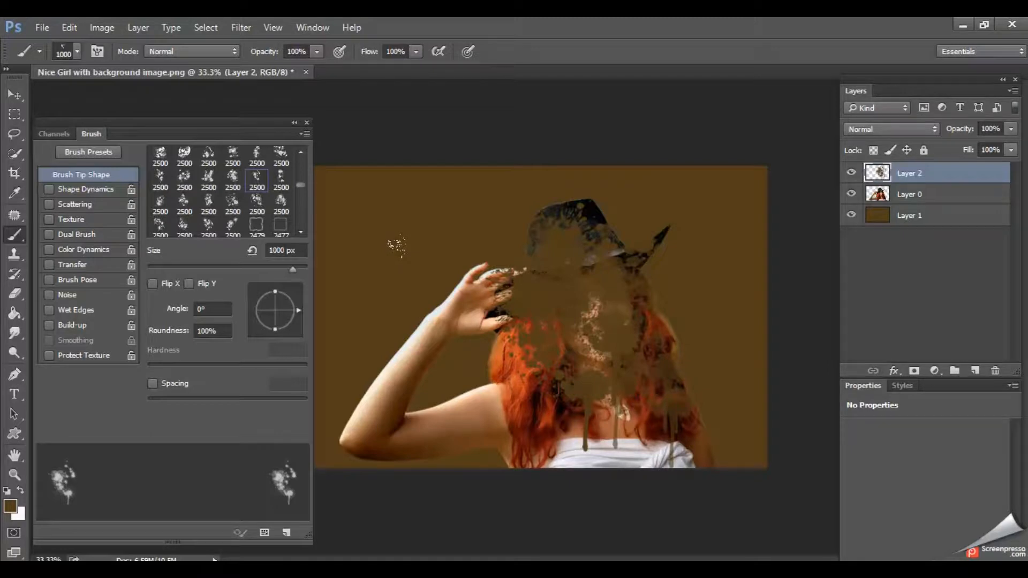
- Stamp more brown splatters over the raised hand, forearm and shoulder on Layer 2
left_click(396, 246)
left_click(395, 245)
left_click(395, 245)
- Rotate the brush tip to -46°, reduce it to 948 px, and stamp splatters over the elbow, hand and the hair beside the shoulder
left_click_drag(297, 315, 294, 318)
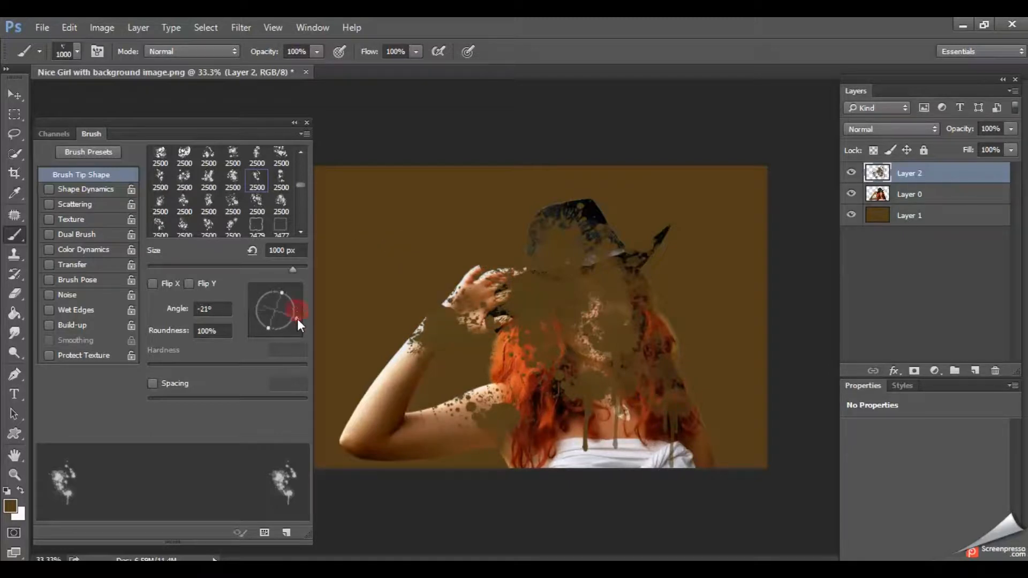
left_click(333, 296)
left_click(395, 374)
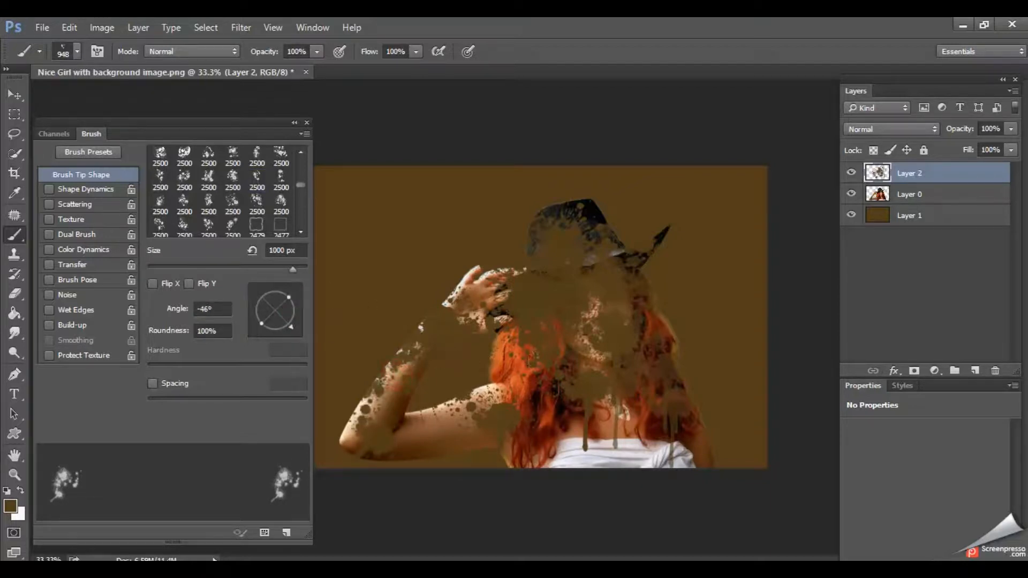
left_click(475, 354)
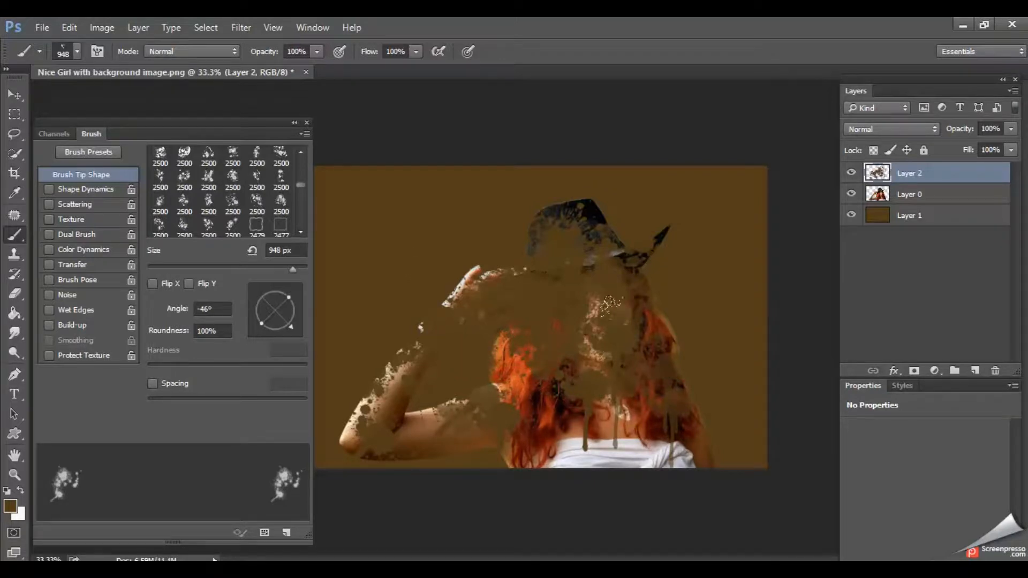
left_click(467, 293)
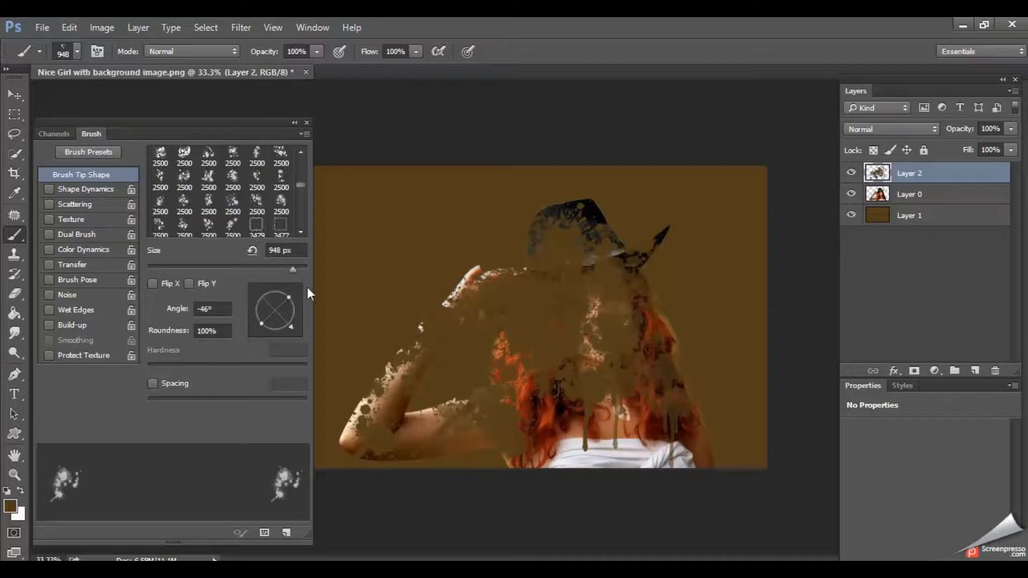
- Flatten the brush tip to 36% roundness and stamp splatters over the lower hair and white top
left_click_drag(289, 297, 279, 297)
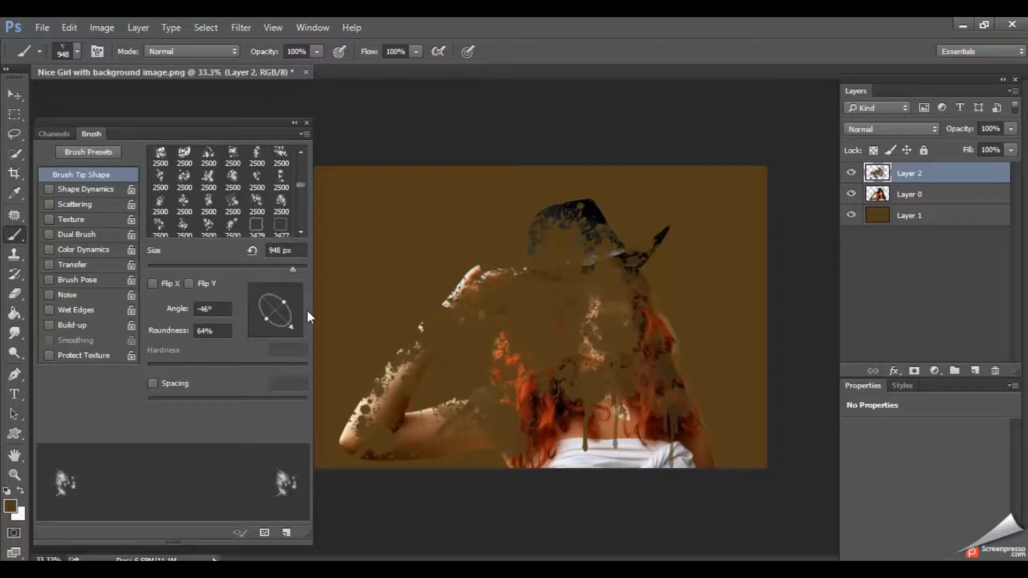
left_click_drag(285, 303, 280, 306)
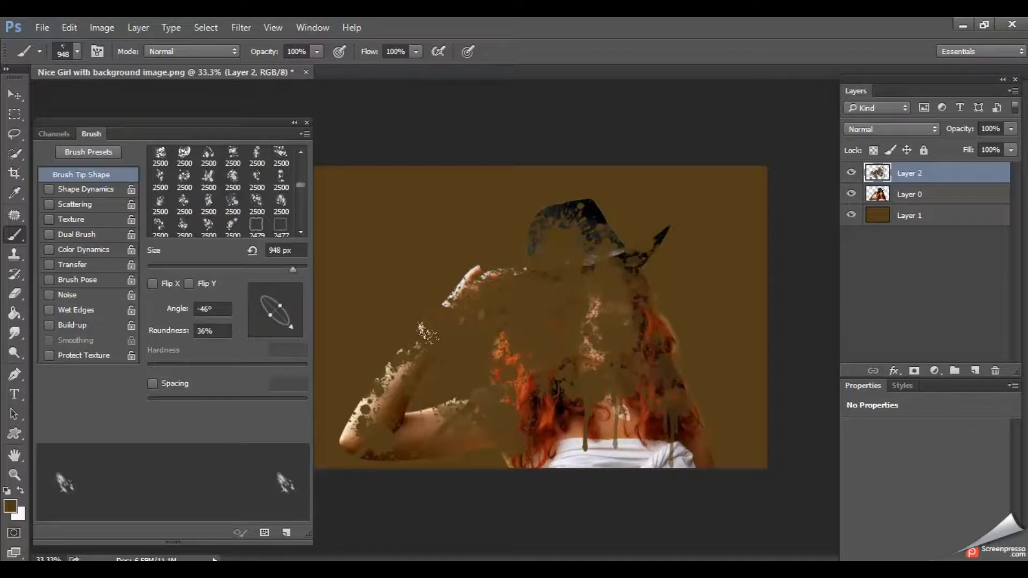
left_click(531, 354)
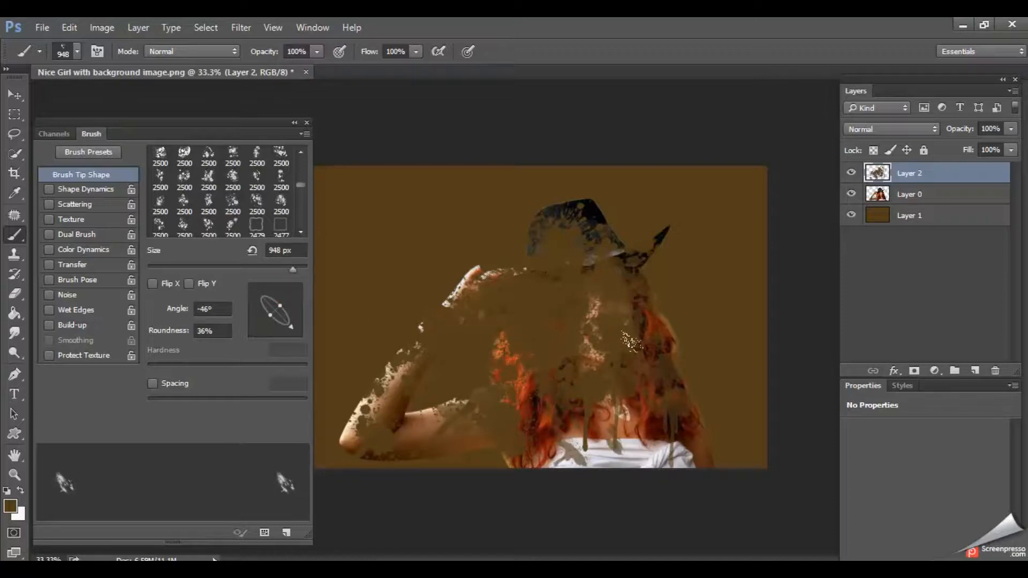
- Rotate the brush tip to 88° and stamp several splatters over the hat
mouse_move(291, 326)
left_mouse_down()
mouse_move(297, 278)
mouse_move(276, 279)
left_mouse_up()
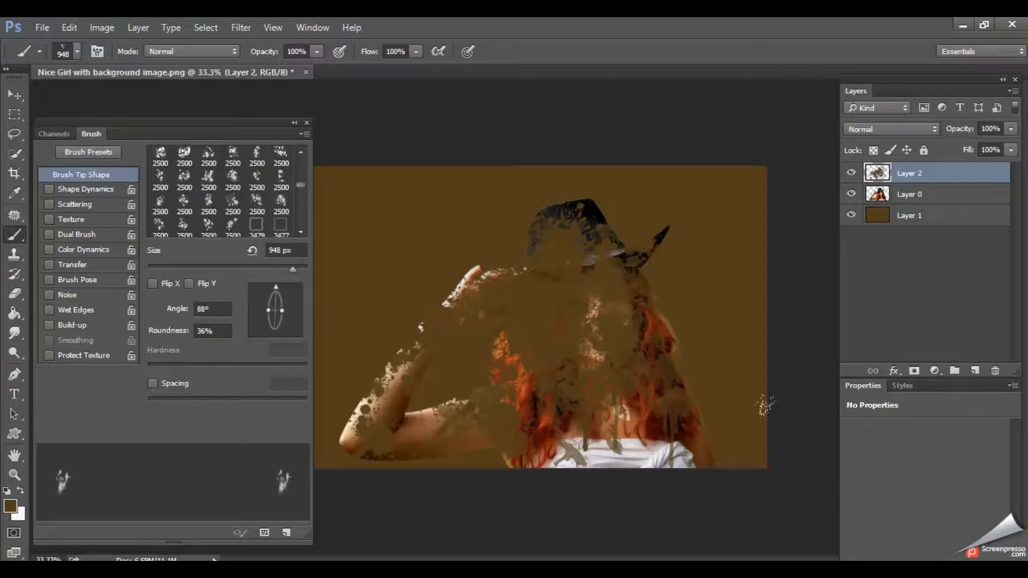
left_click(589, 238)
left_click(607, 242)
left_click(609, 259)
left_click(589, 225)
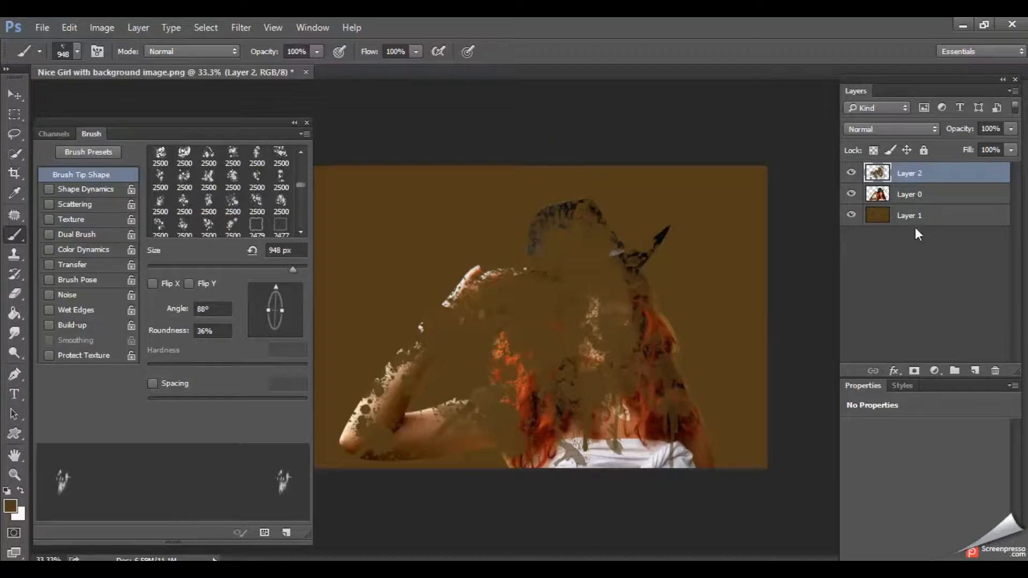
- Move Layer 2 below Layer 0 and clip Layer 0 to it with a clipping mask
left_click_drag(933, 172, 932, 196)
left_click(931, 174)
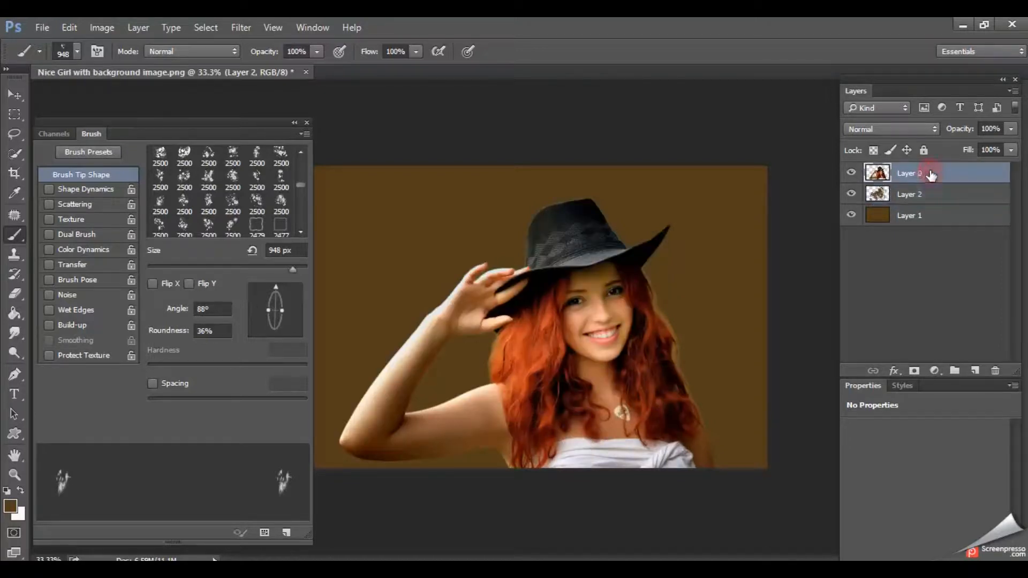
right_click(932, 174)
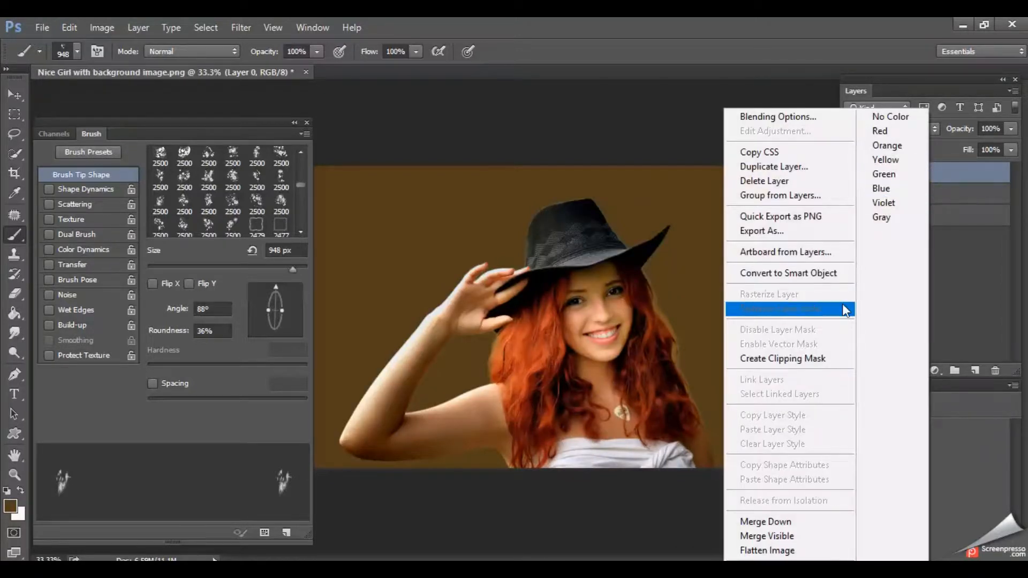
left_click(811, 358)
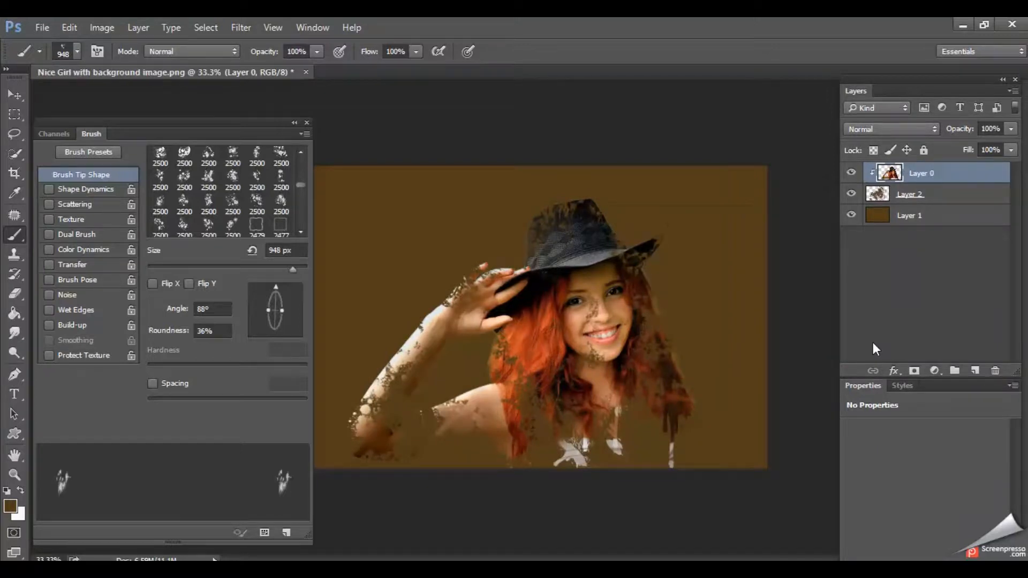
- On Layer 2, set the brush tip to 38° and 100% roundness and stamp white splatters around the hat, hair and raised arm
left_click(916, 196)
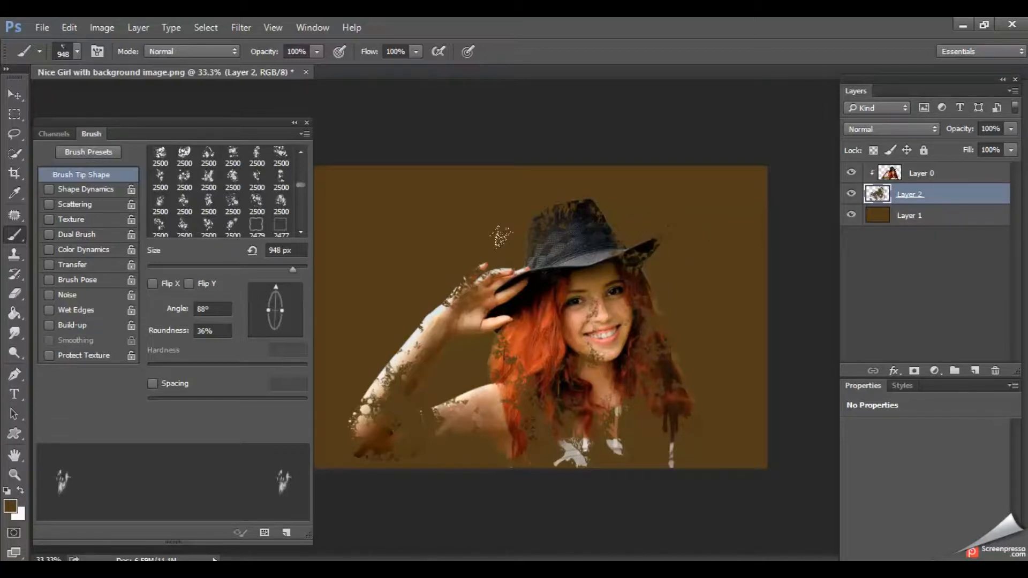
mouse_move(282, 311)
left_mouse_down()
mouse_move(297, 309)
mouse_move(284, 284)
mouse_move(295, 294)
left_mouse_up()
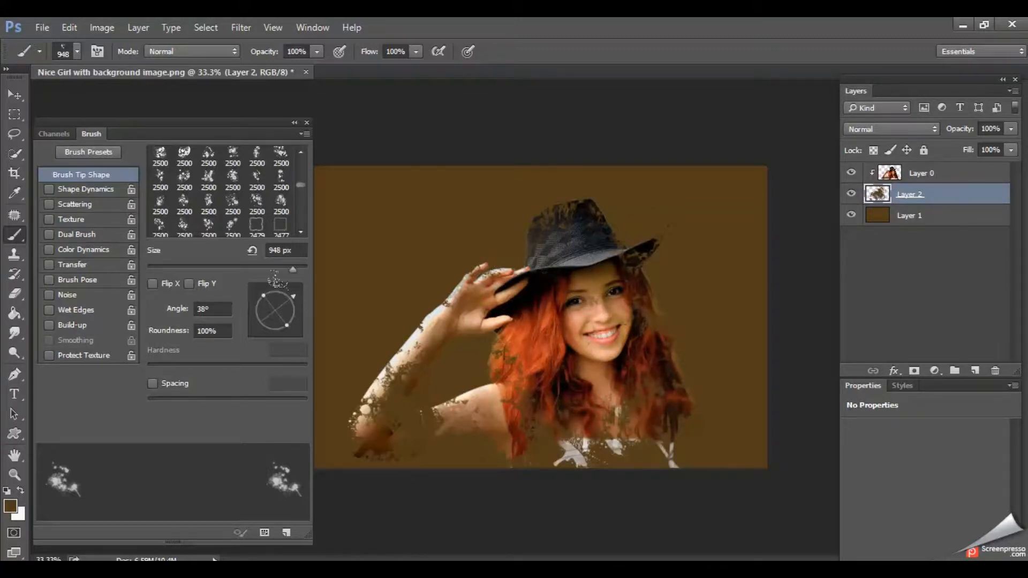
left_click(20, 491)
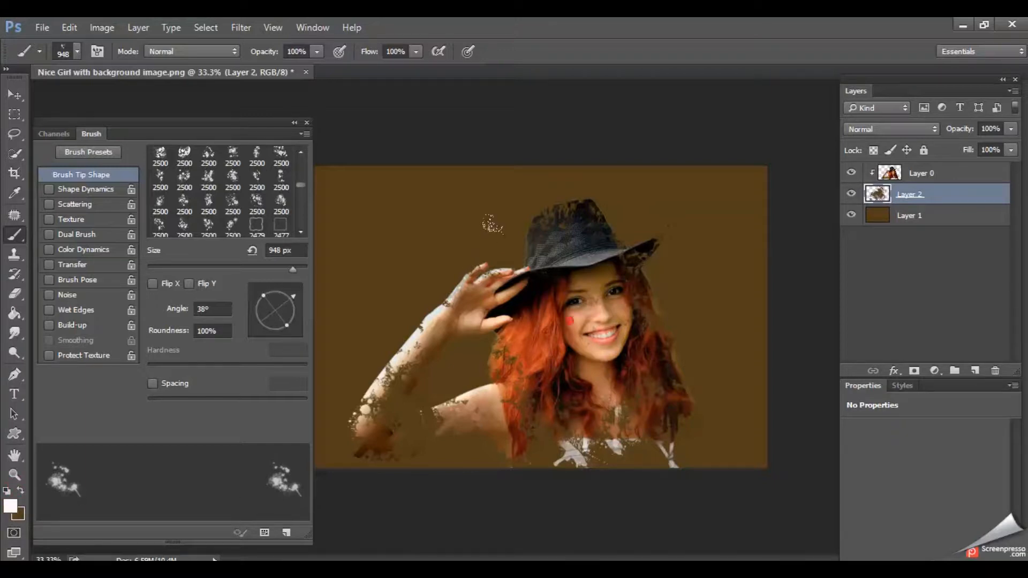
left_click(610, 316)
left_click(586, 345)
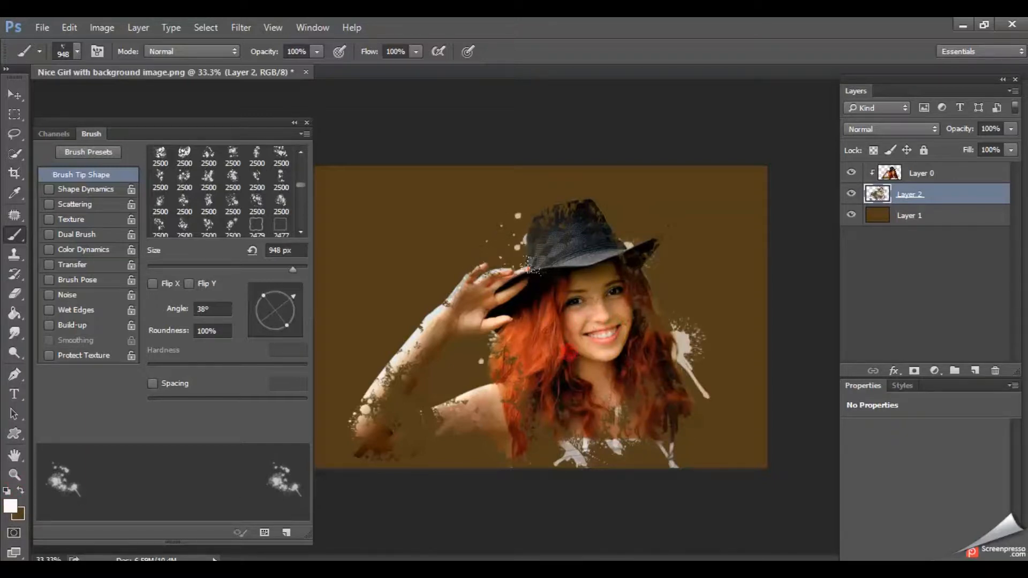
left_click(617, 287)
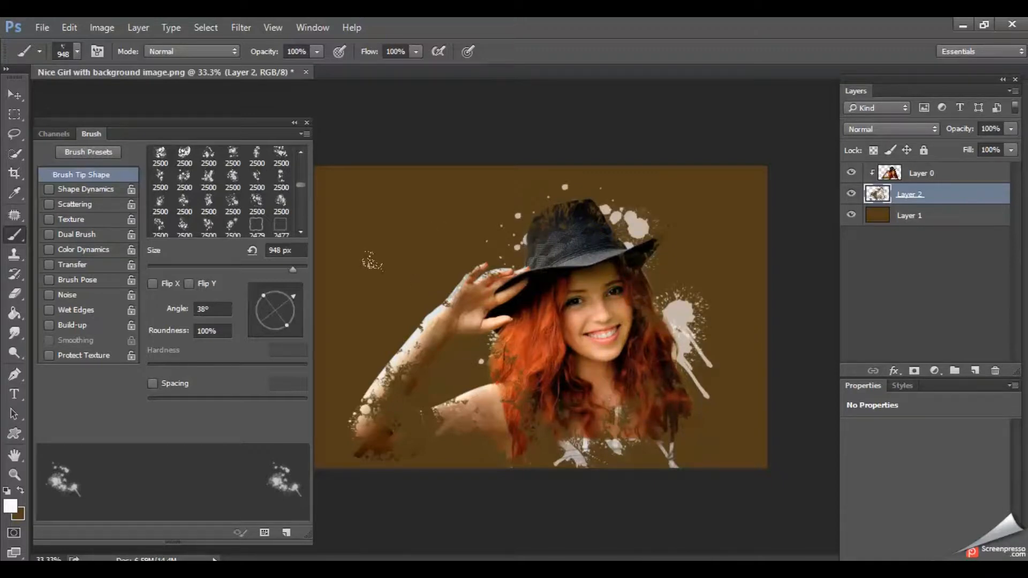
left_click(428, 337)
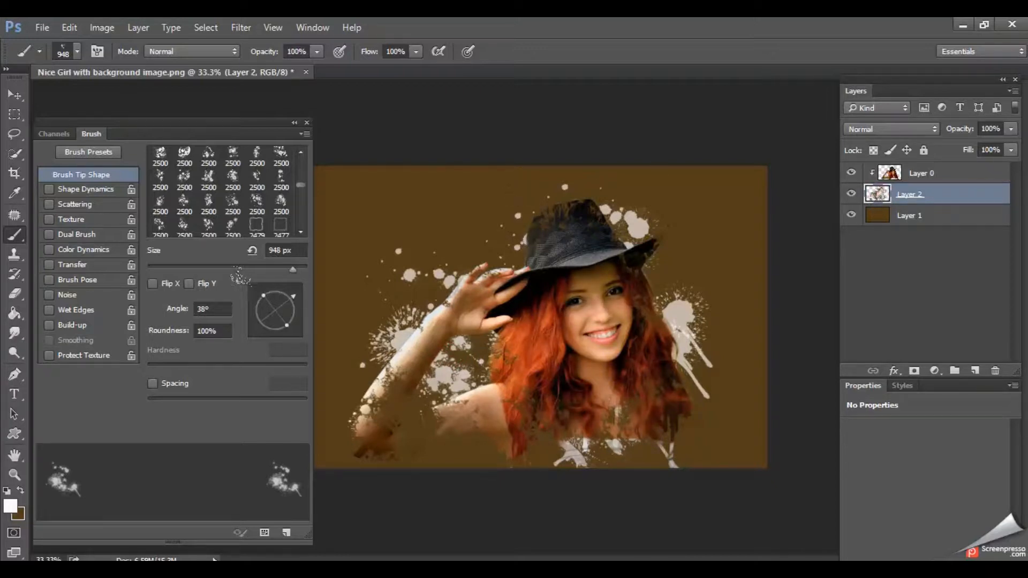
- Rotate the brush tip to -56° and stamp white splatters around the arm, hat and hair, plus some in the dark brown color
mouse_move(291, 325)
left_mouse_down()
mouse_move(266, 328)
mouse_move(280, 324)
mouse_move(293, 337)
left_mouse_up()
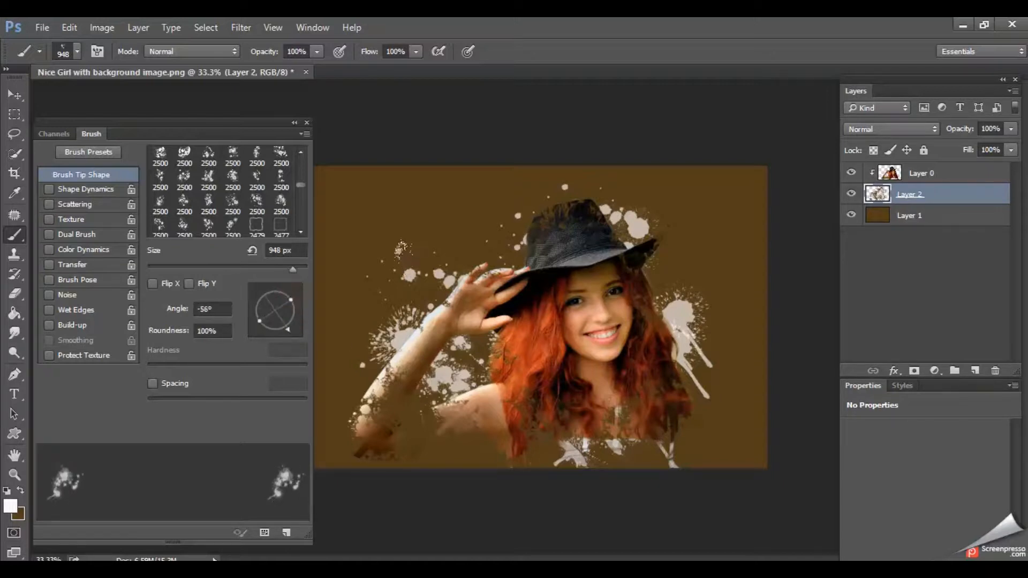
left_click(611, 278)
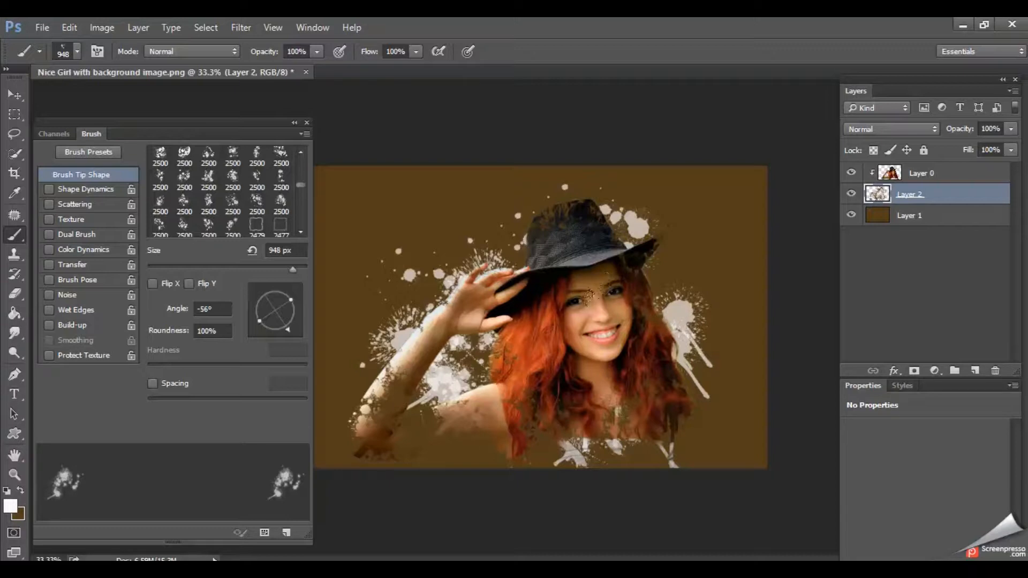
left_click(674, 390)
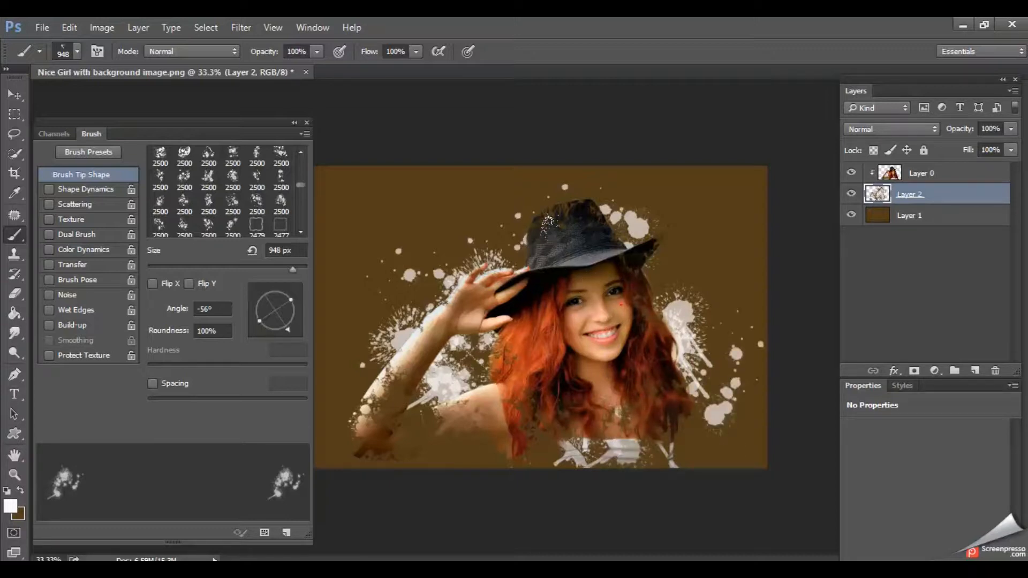
left_click(548, 225)
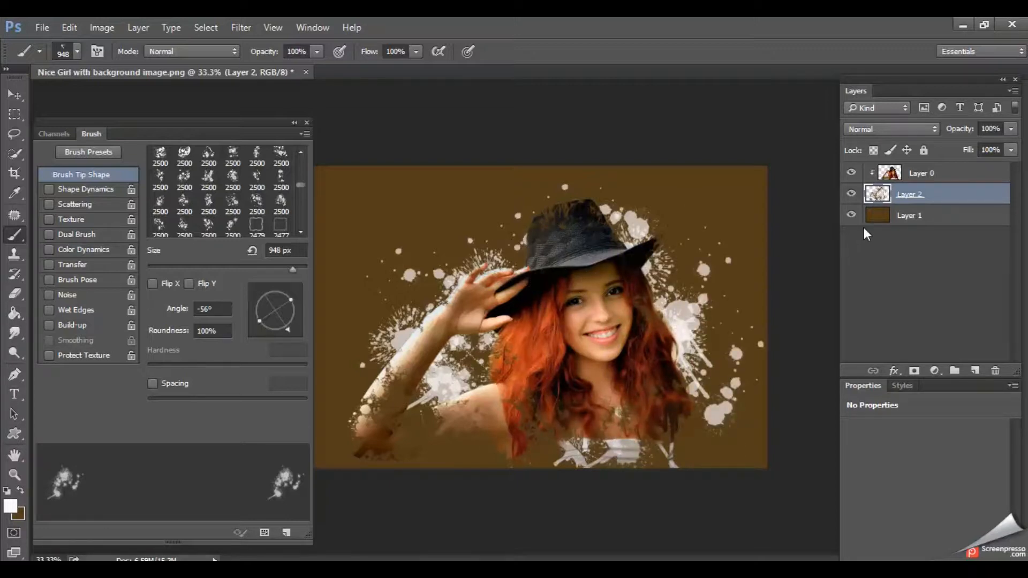
left_click(20, 491)
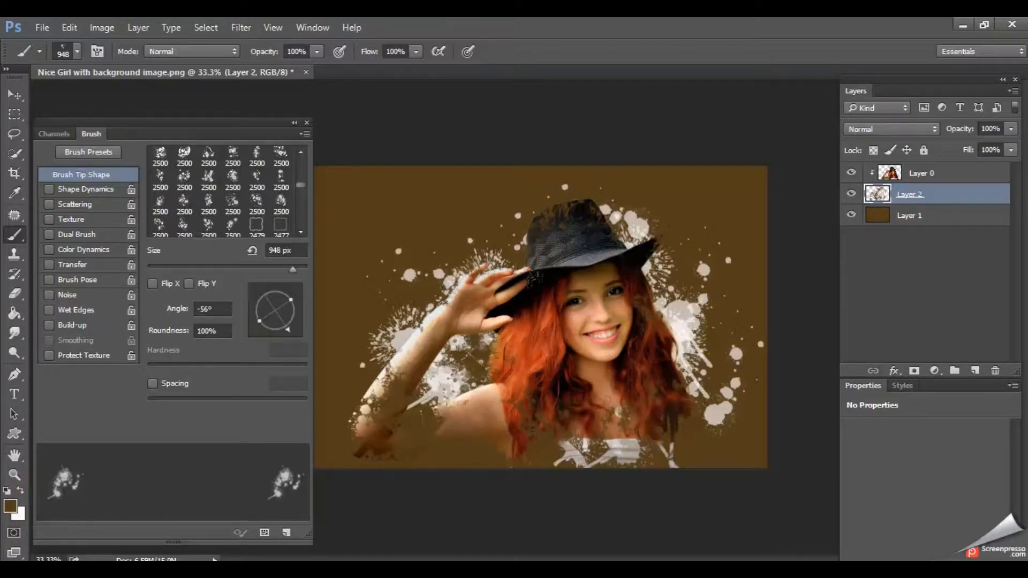
left_click(684, 340)
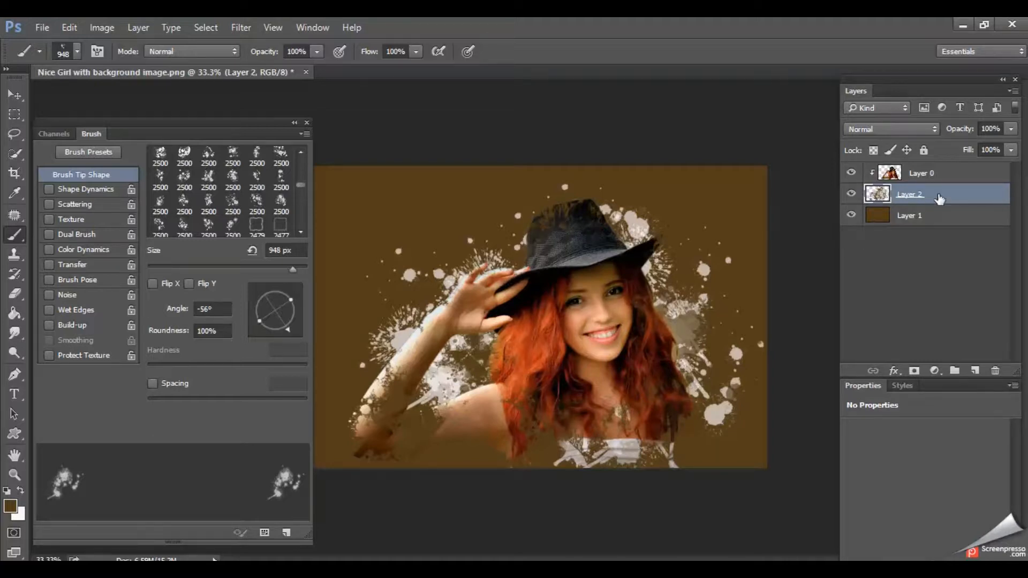
- Load Layer 2's shape as a selection and fill it with orange #ffa200 on a new layer above it
left_click(876, 196, "ctrl")
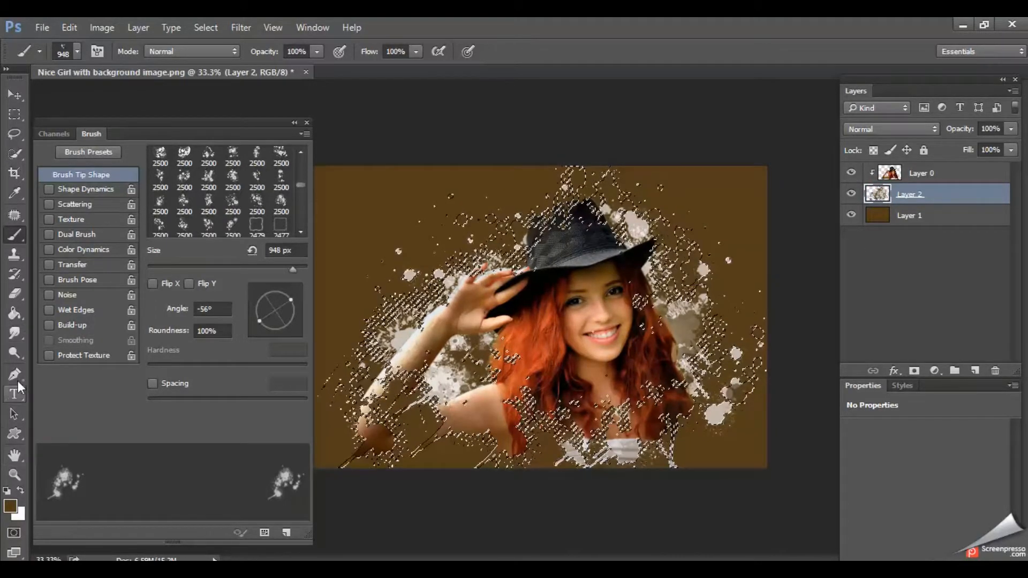
left_click(10, 506)
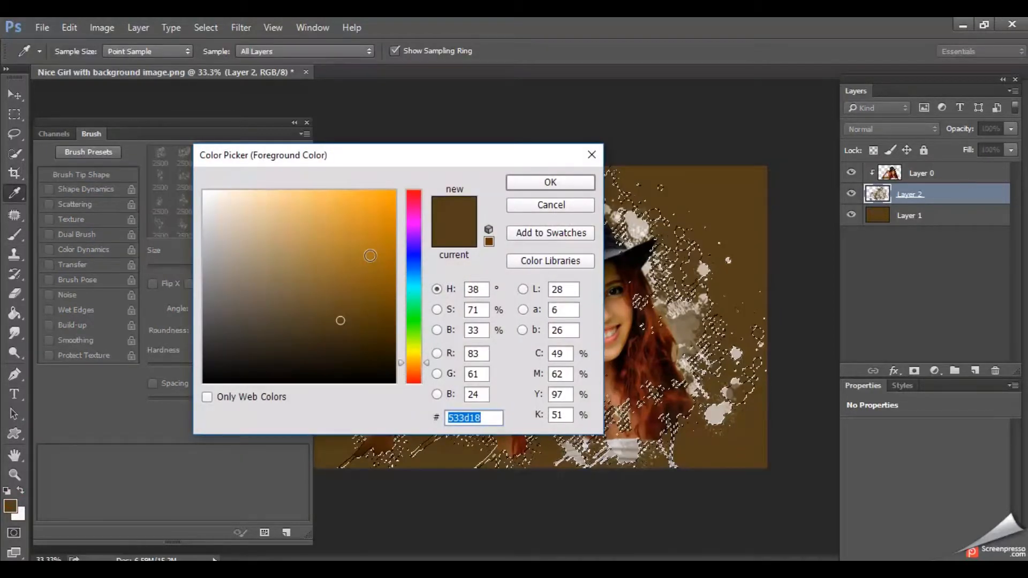
mouse_move(340, 320)
left_mouse_down()
mouse_move(361, 238)
mouse_move(395, 190)
left_mouse_up()
left_click(547, 181)
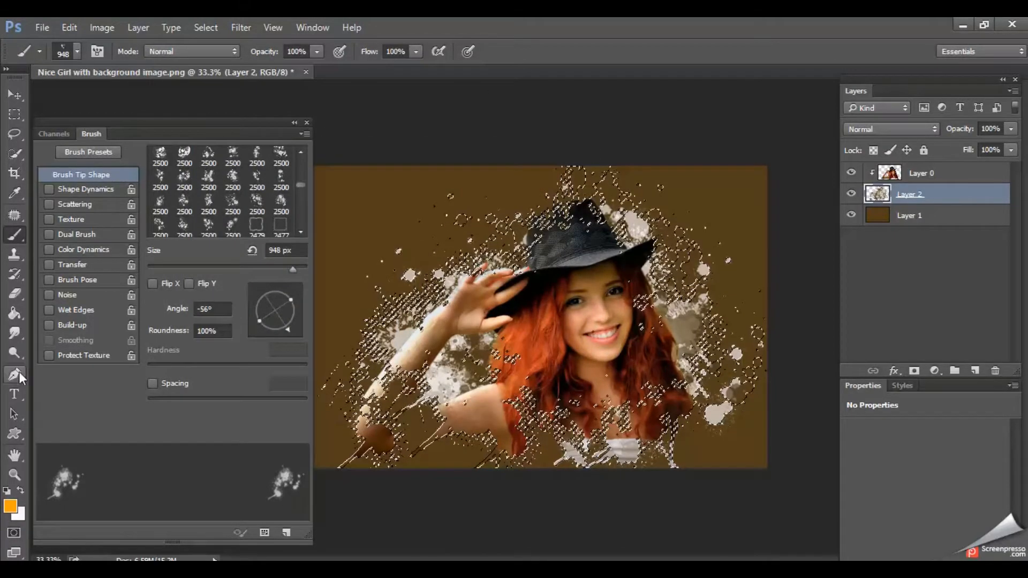
left_click(14, 315)
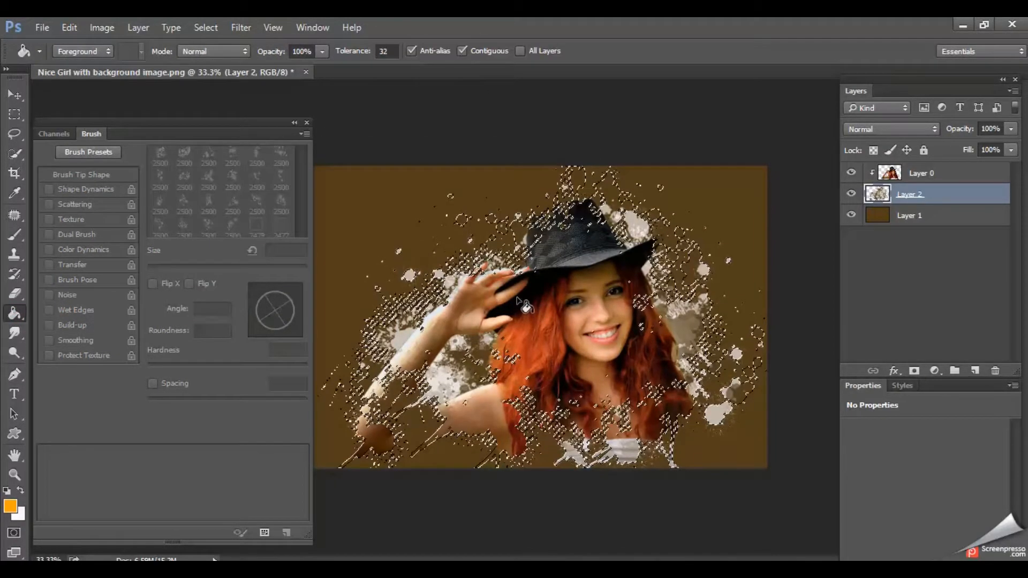
left_click(975, 371)
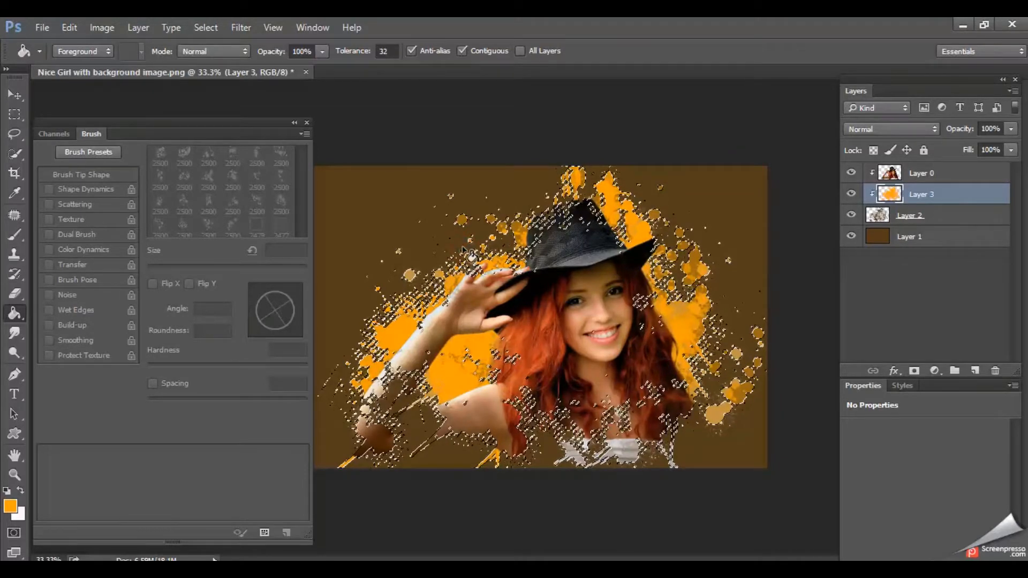
- Move the orange Layer 3 below Layer 2 and deselect the splatter selection
left_click_drag(934, 196, 941, 223)
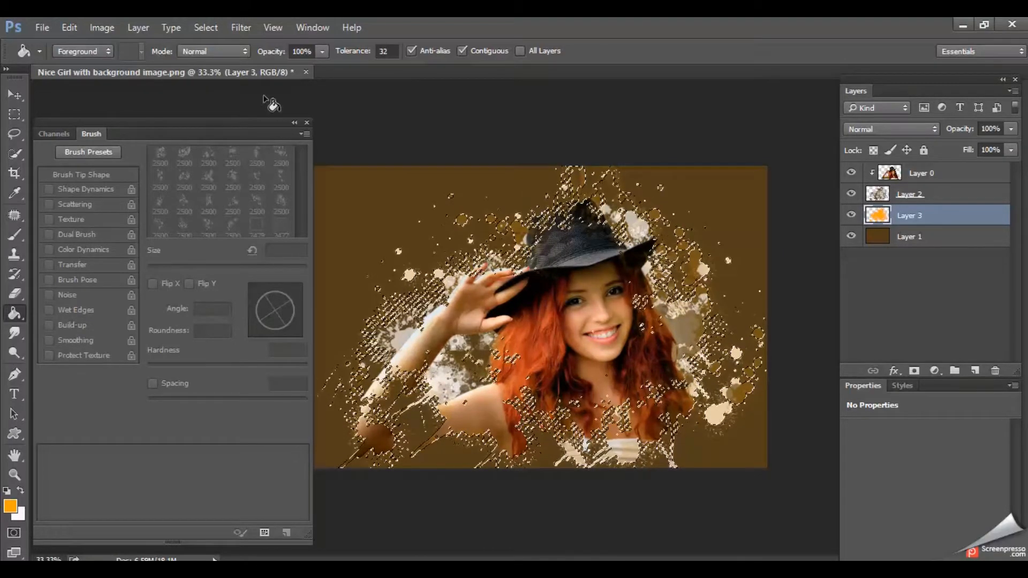
left_click(212, 29)
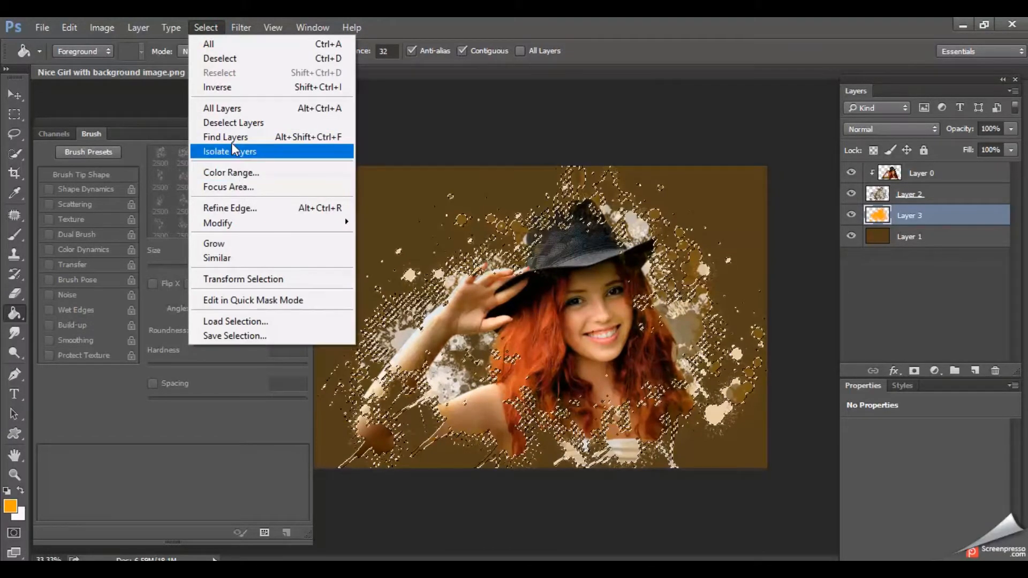
left_click(222, 59)
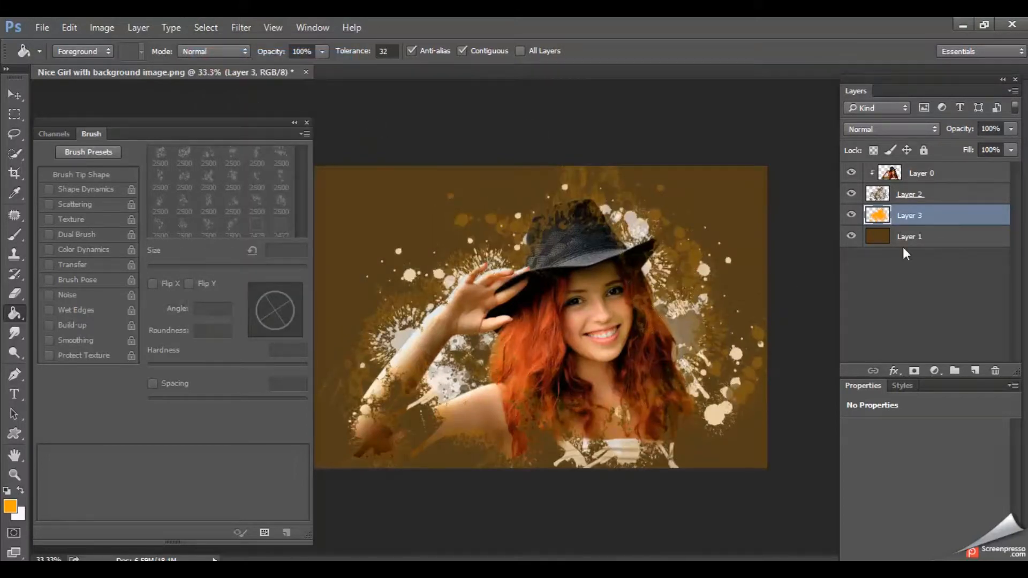
- Apply a Gaussian Blur with a slightly reduced radius to Layer 3 to turn the orange fill into a soft glow
left_click(234, 20)
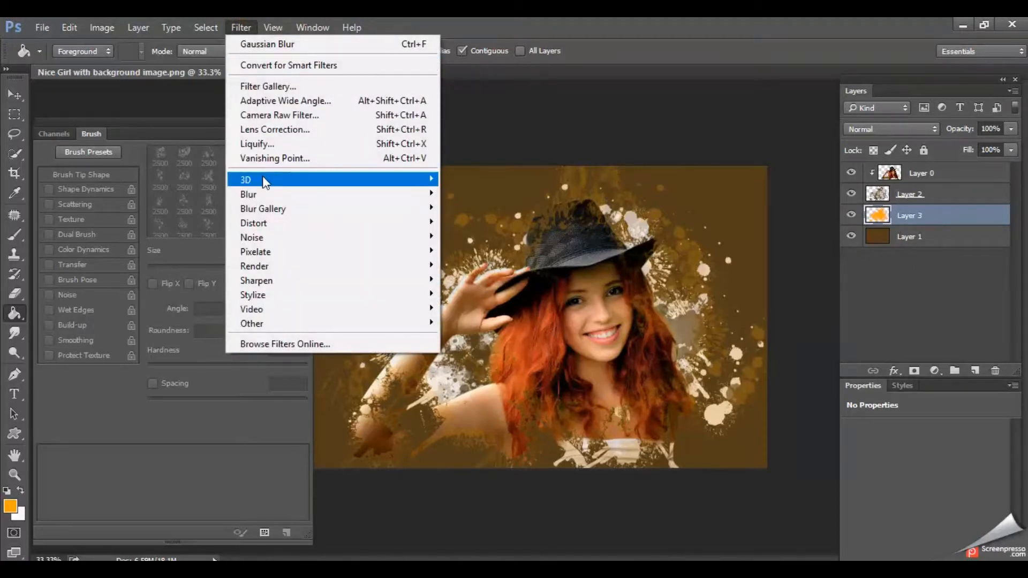
mouse_move(265, 194)
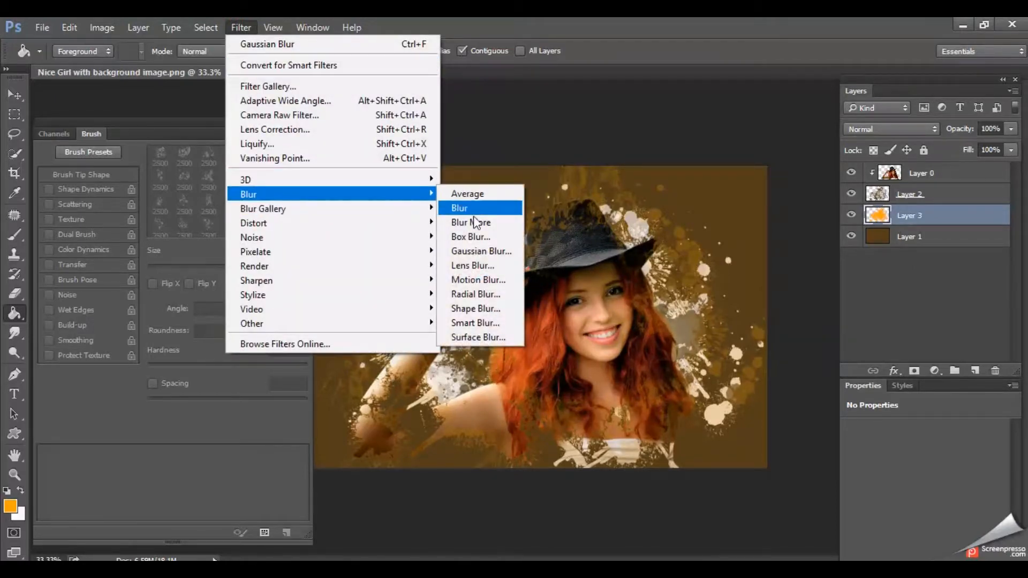
left_click(482, 250)
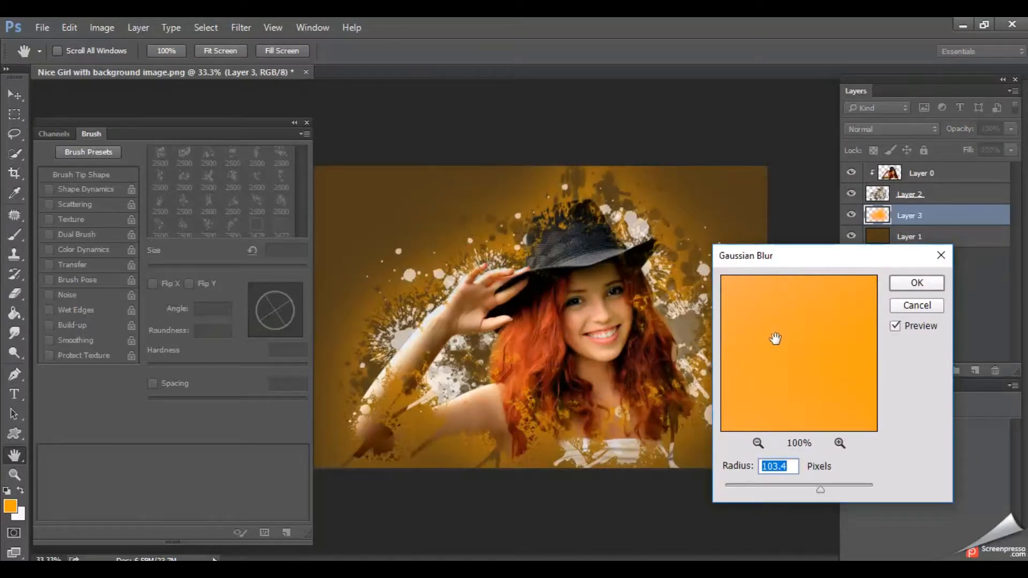
mouse_move(820, 490)
left_mouse_down()
mouse_move(844, 491)
mouse_move(810, 490)
left_mouse_up()
left_click(916, 283)
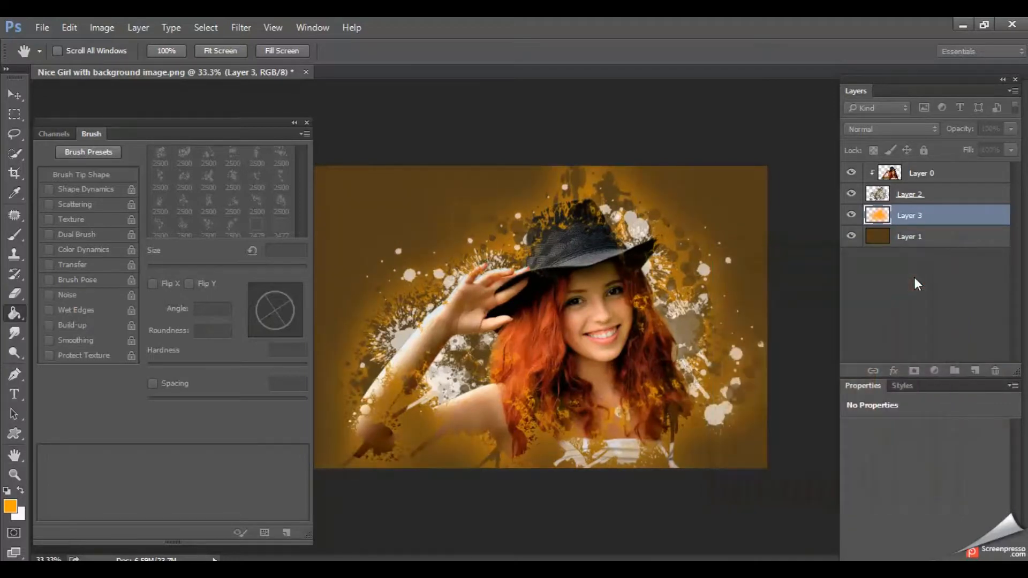
key("g")
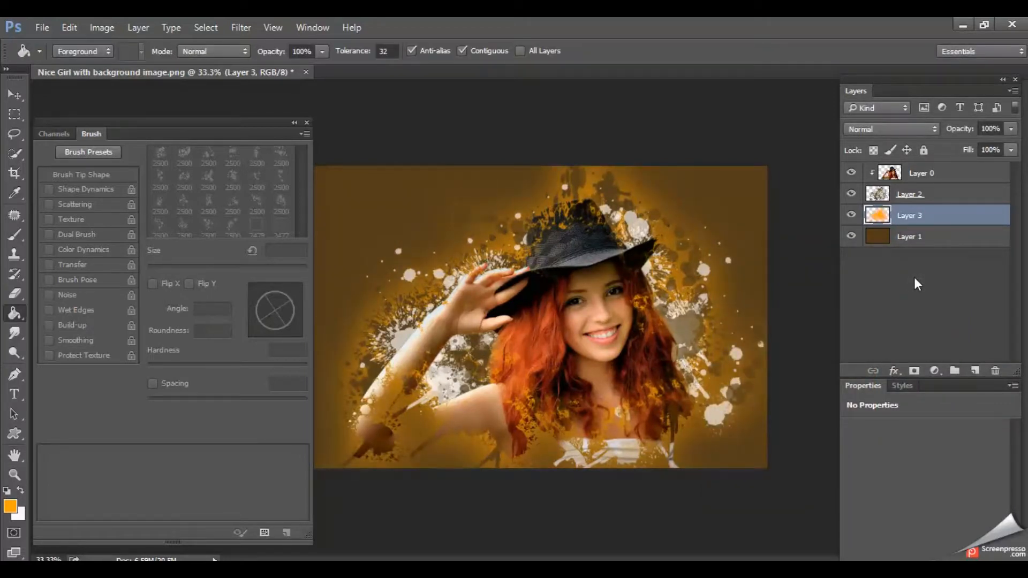
- Pick a very dark brown foreground color and fill the background on Layer 1 with it
left_click(936, 237)
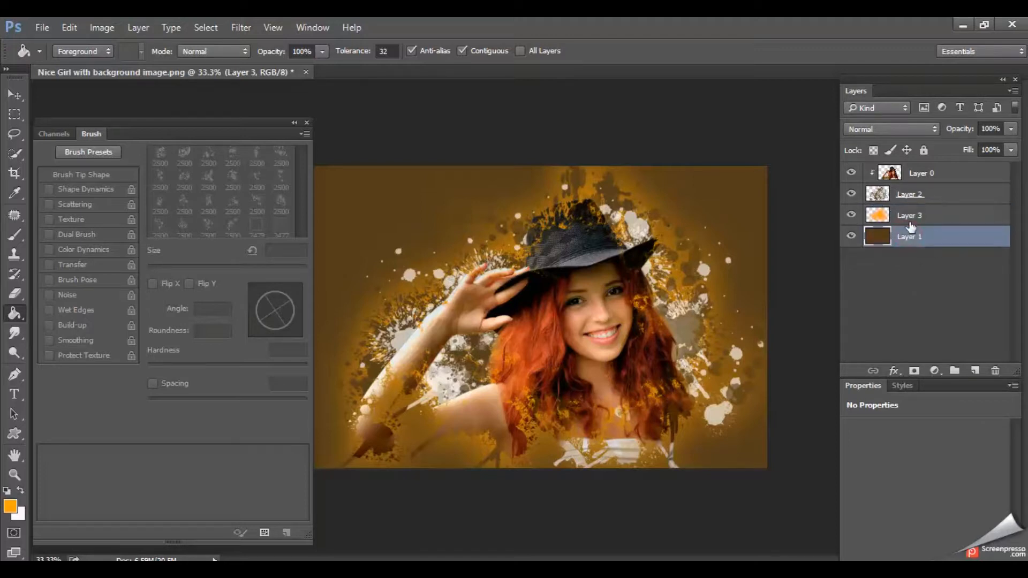
left_click(10, 506)
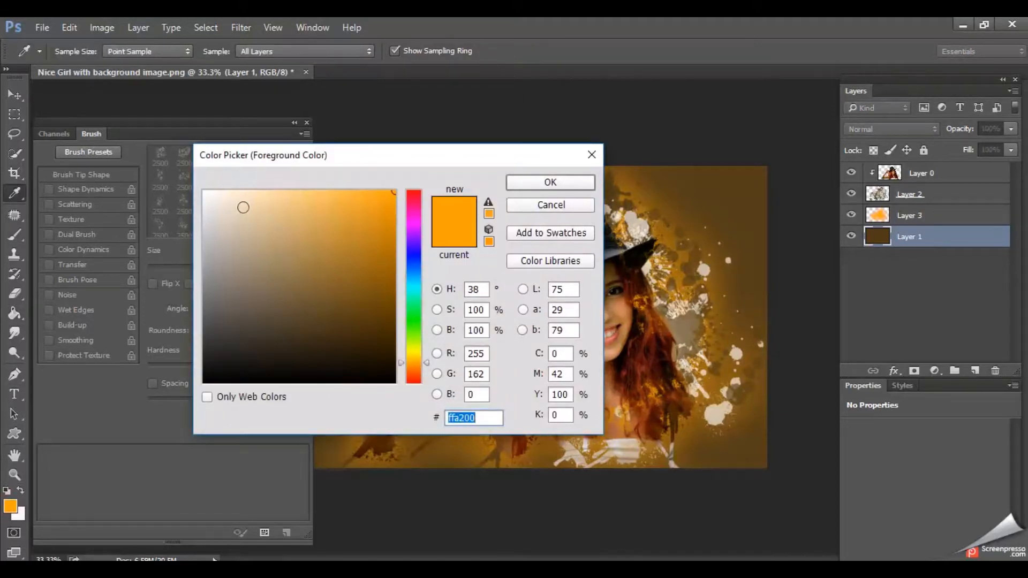
left_click(237, 201)
left_click_drag(237, 202, 389, 355)
left_click(551, 182)
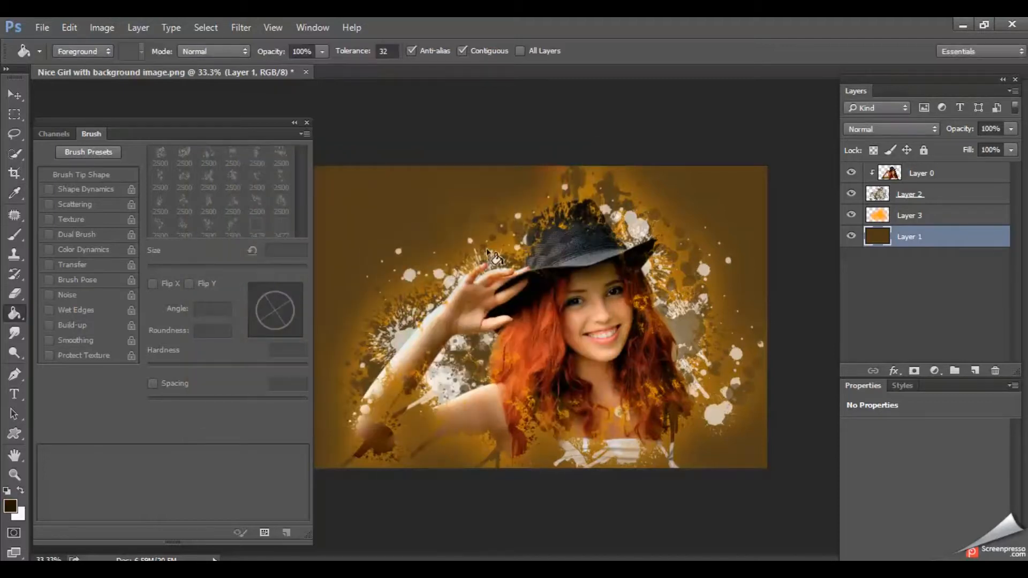
left_click(428, 311)
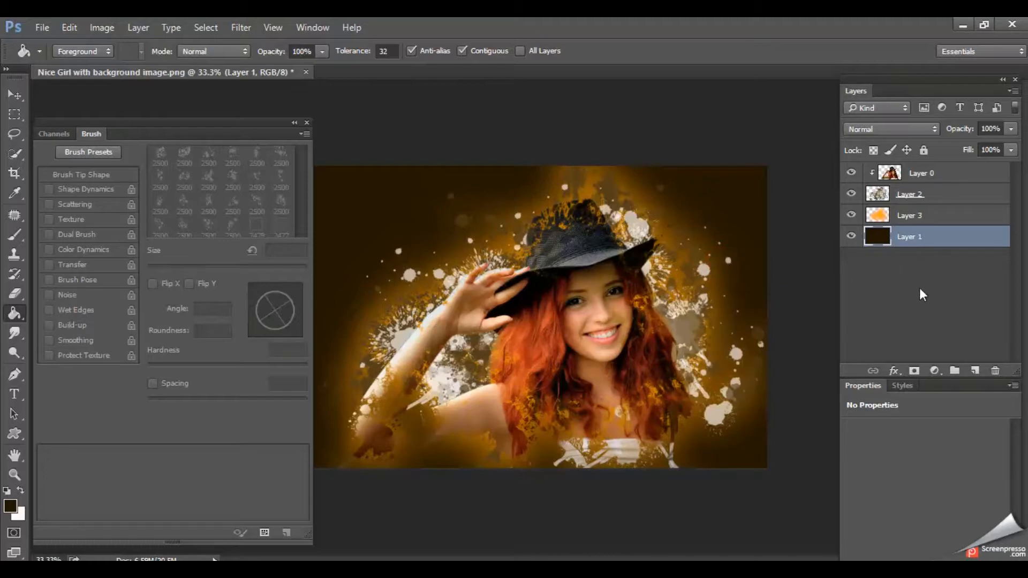
left_click(957, 201)
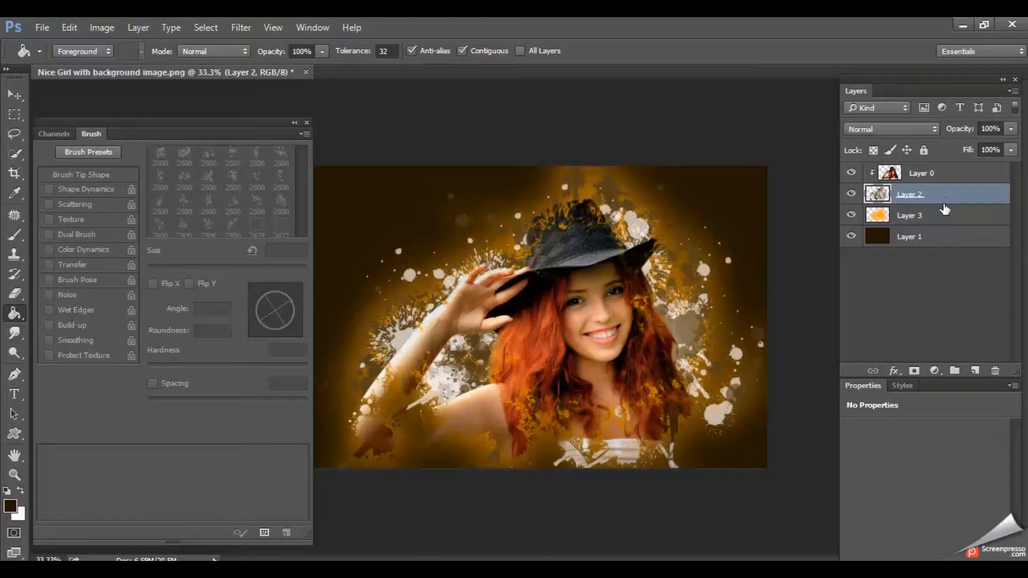
left_click(937, 217)
left_click(942, 198)
left_click(101, 27)
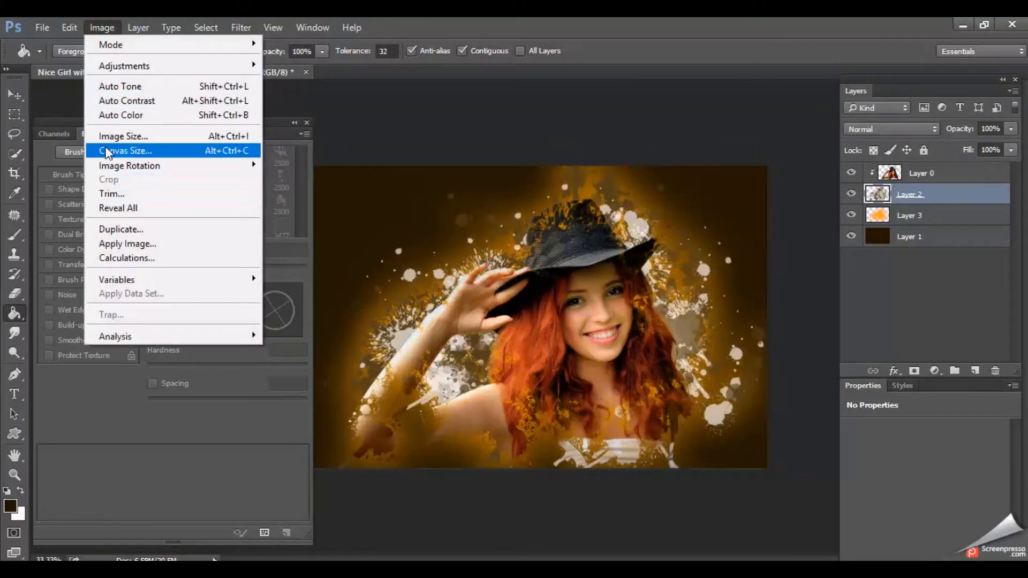
- Save the artwork as a JPEG named "amazing photoshop editing" in New folder (10) and close the Brush panel
left_click(44, 29)
left_click(42, 24)
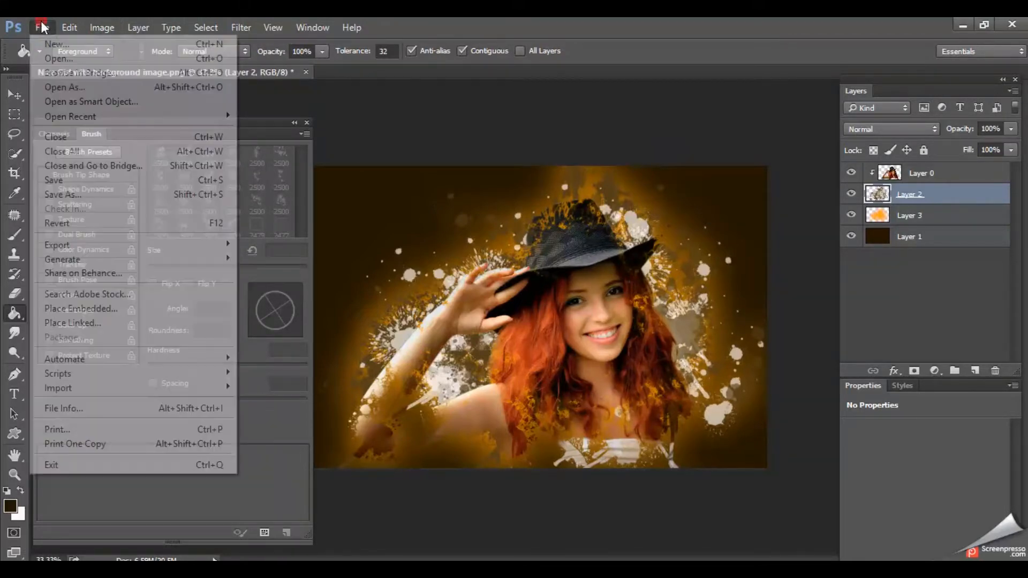
left_click(75, 194)
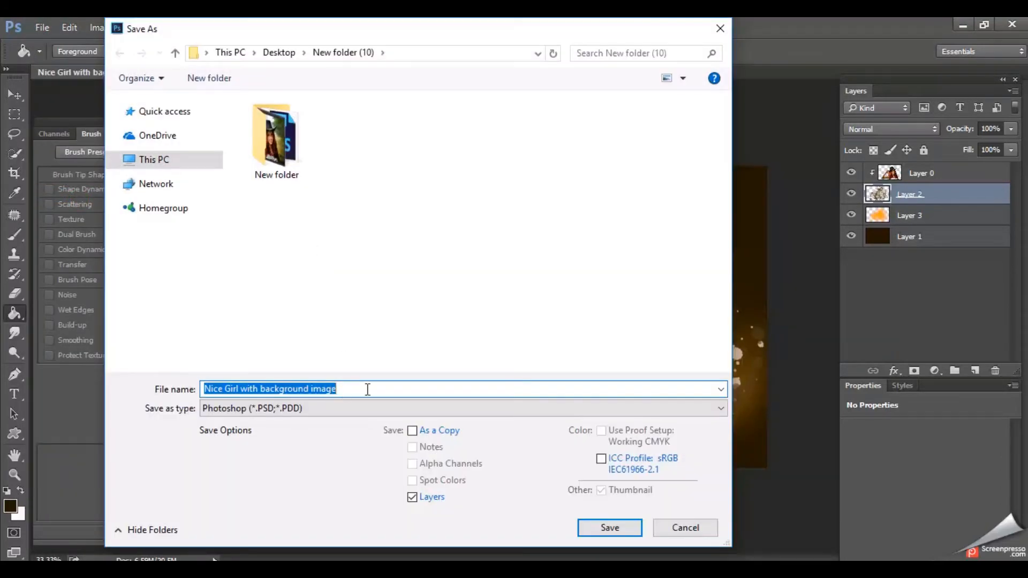
type("amazing photoshop editing")
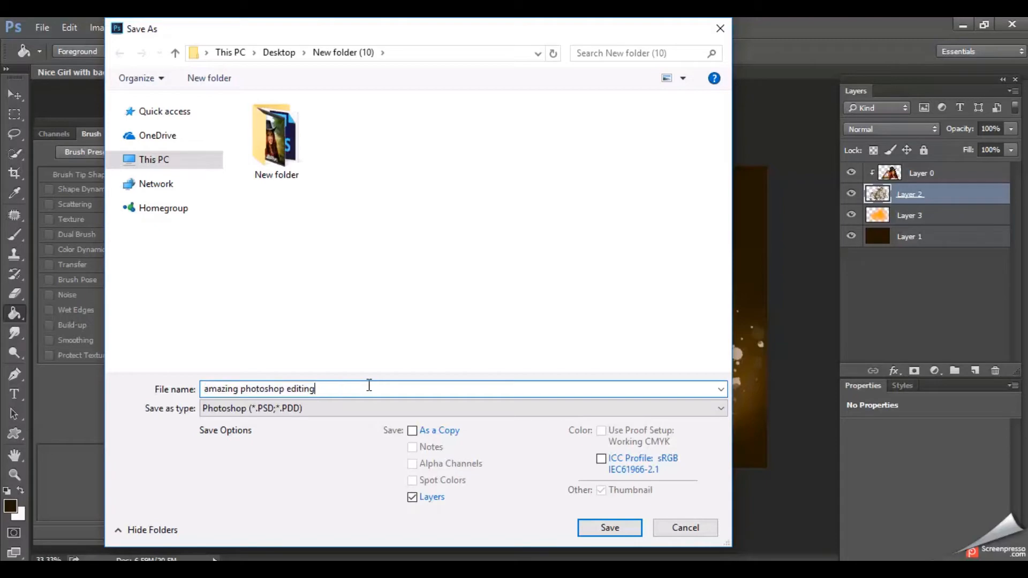
left_click(352, 410)
left_click(363, 259)
left_click(613, 527)
left_click(600, 156)
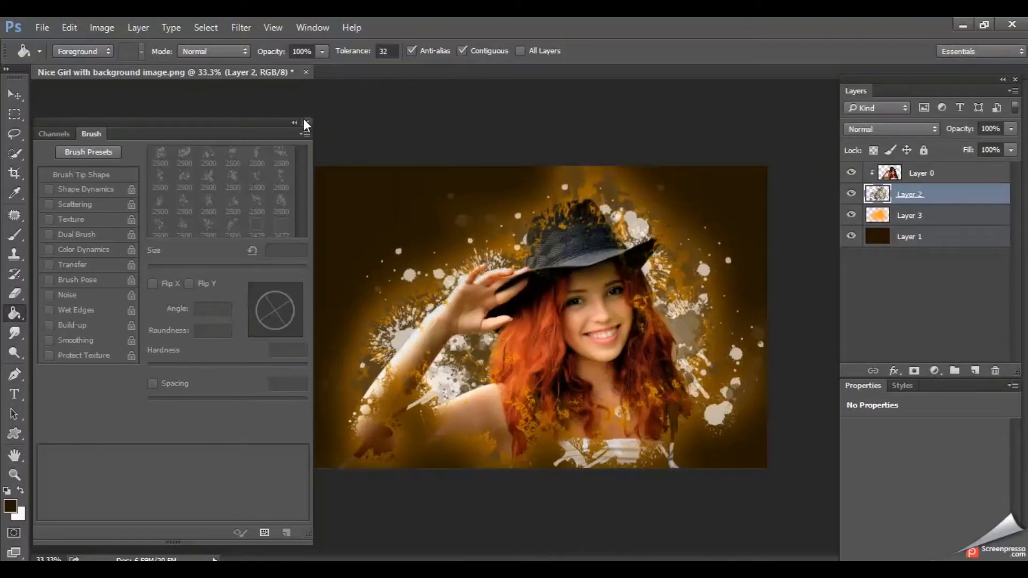
left_click(305, 120)
- Switch to File Explorer, open "Nice Girl with background image" in Photos and compare it with "amazing photoshop editing.jpg"
mouse_move(390, 569)
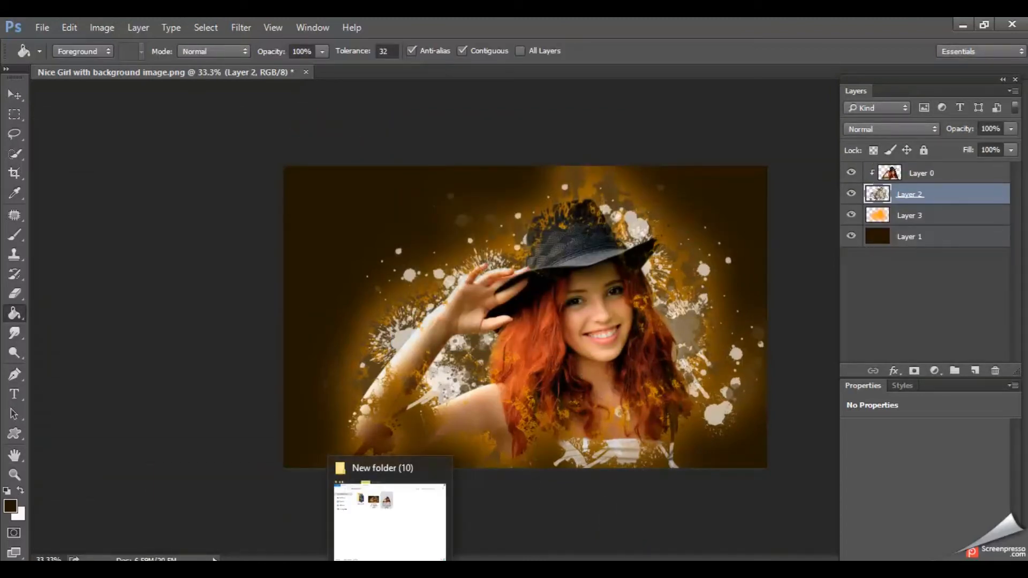
left_click(392, 519)
left_click(443, 320)
left_click(474, 169)
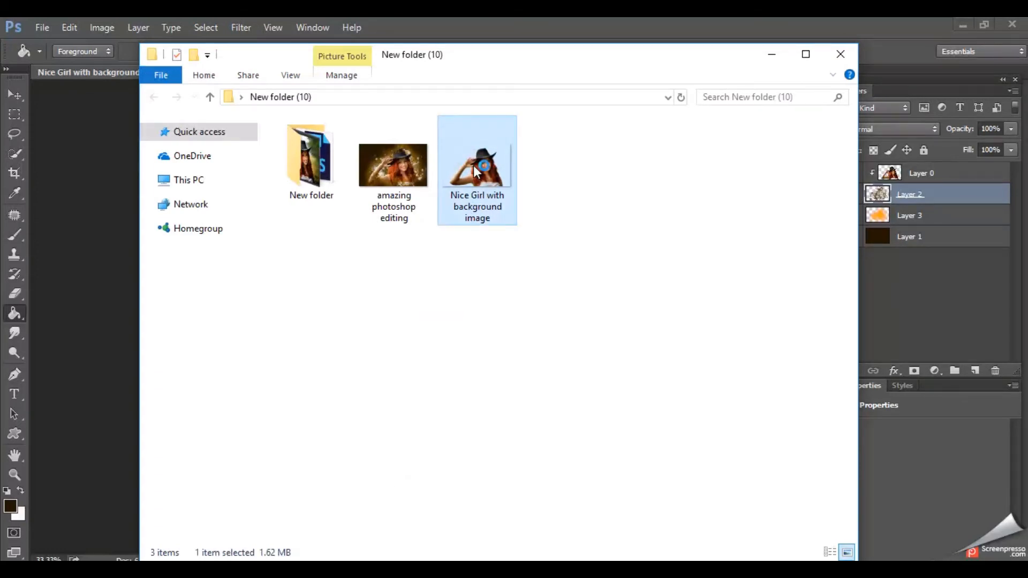
double_click(473, 166)
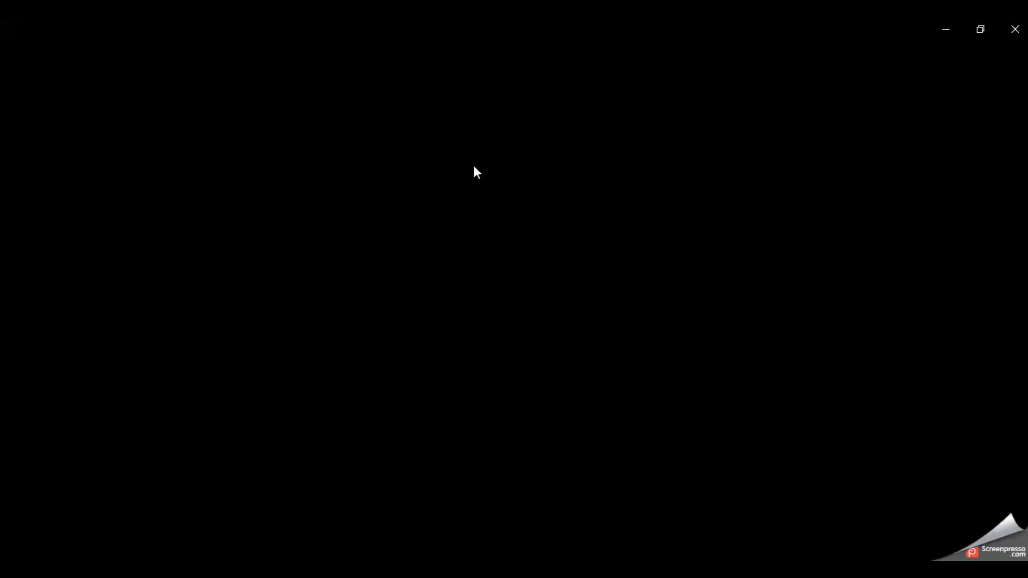
key("Left")
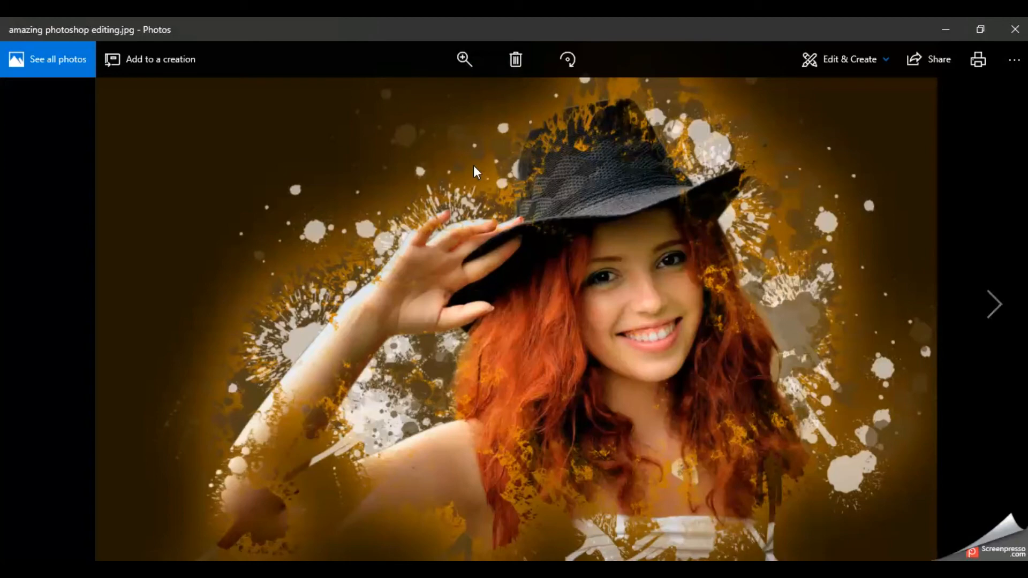
key("Right")
key("Left")
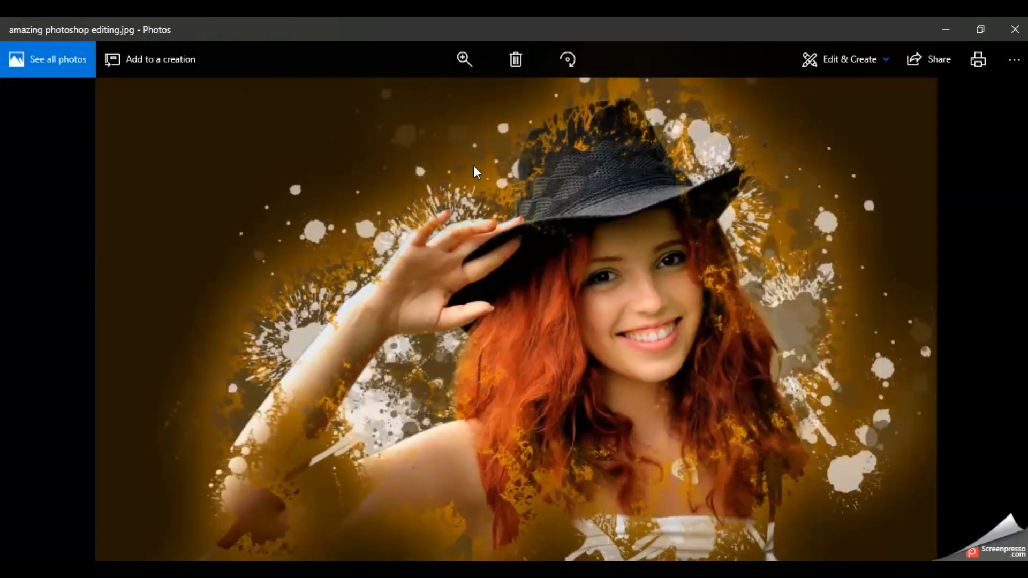